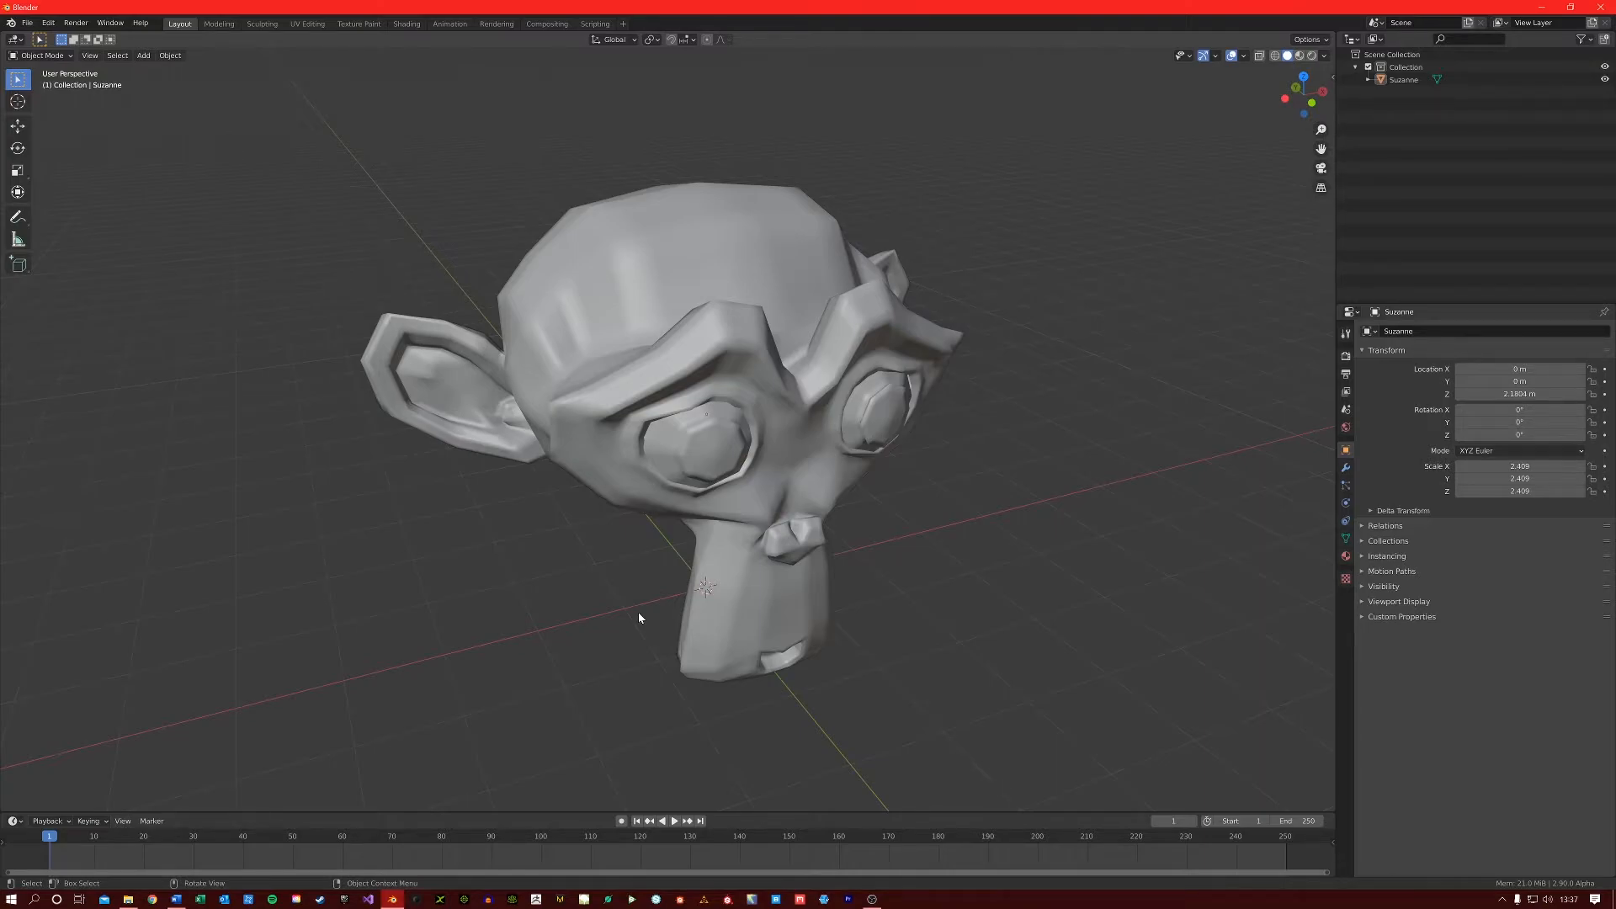
Create a new material on the monkey head and rename it MonkeyHeadMaterial
mouse_move(830, 480)
middle_down()
mouse_move(843, 480)
mouse_move(828, 480)
middle_up()
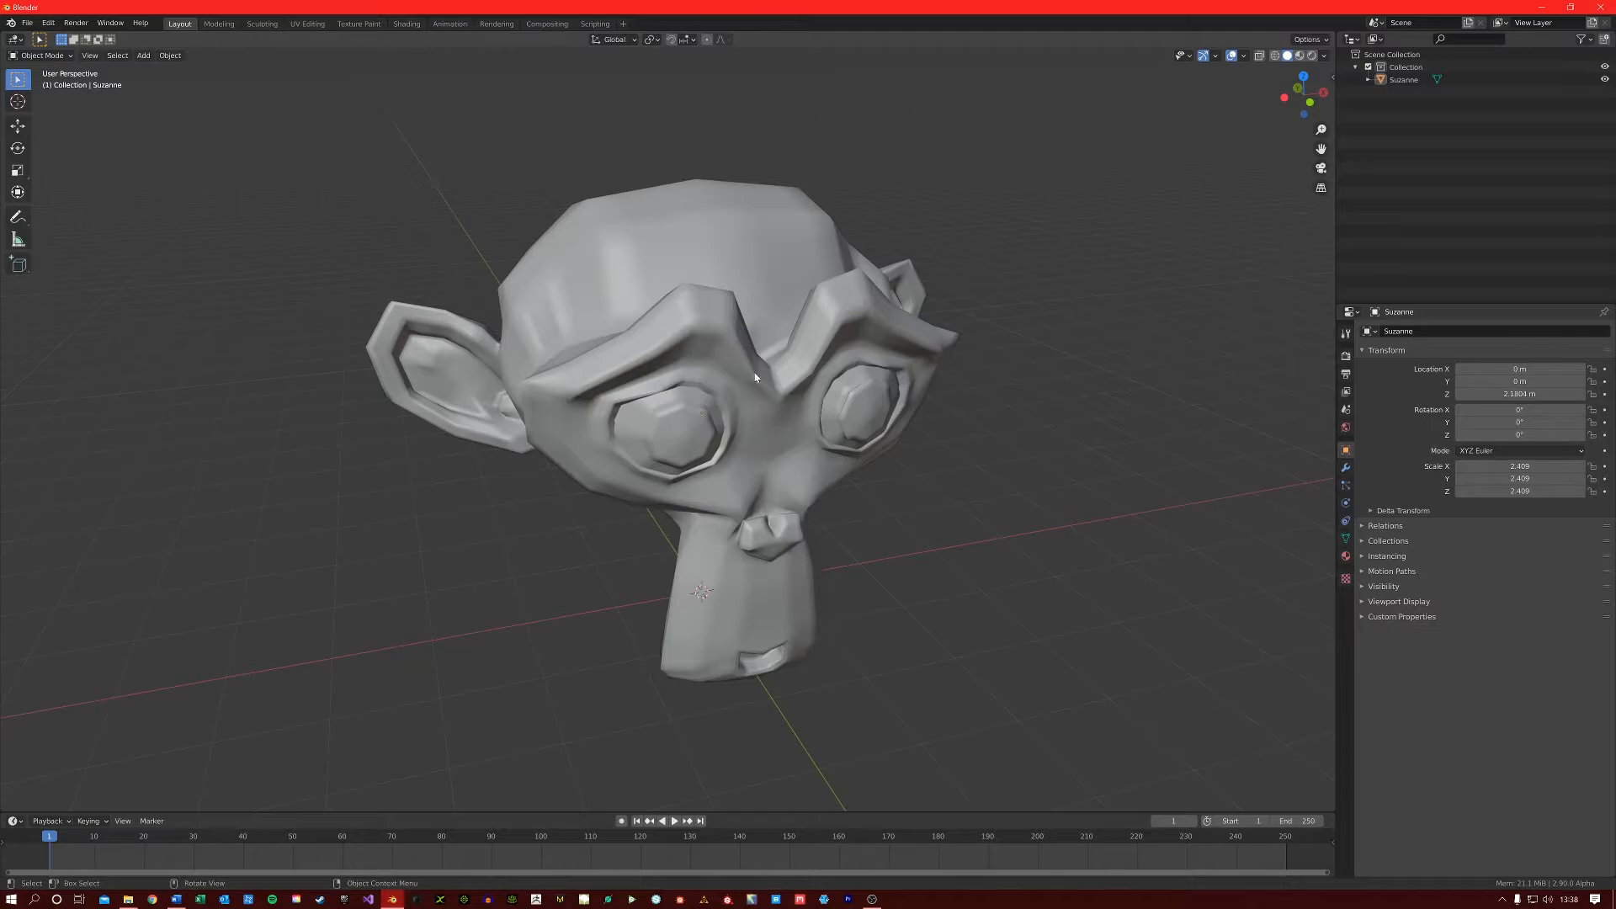
click(737, 315)
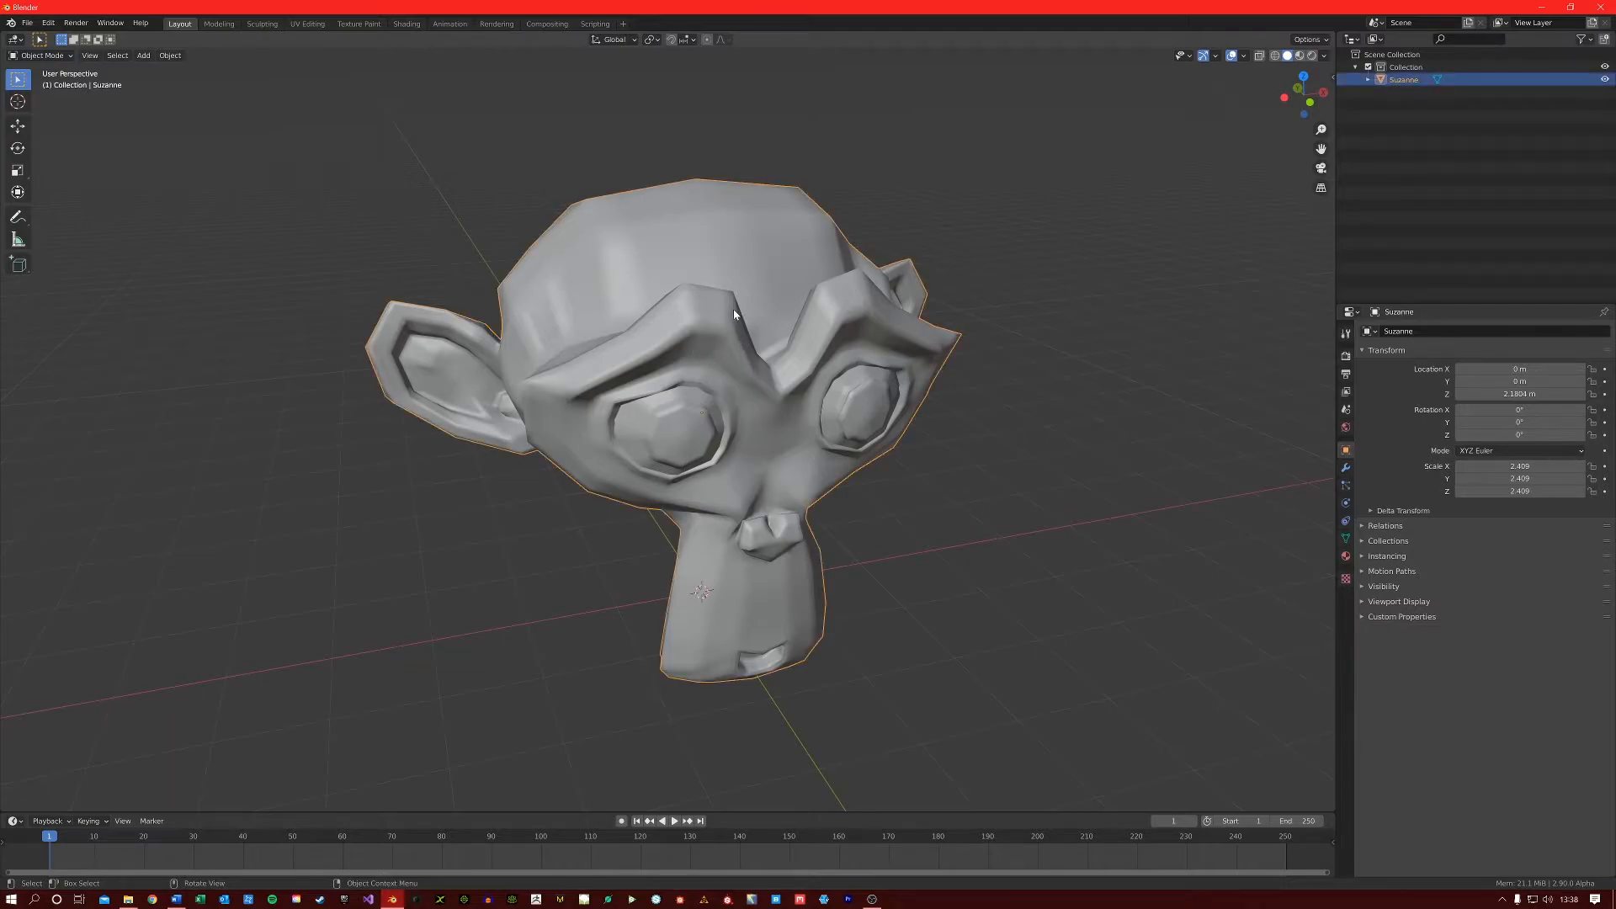
click(1346, 557)
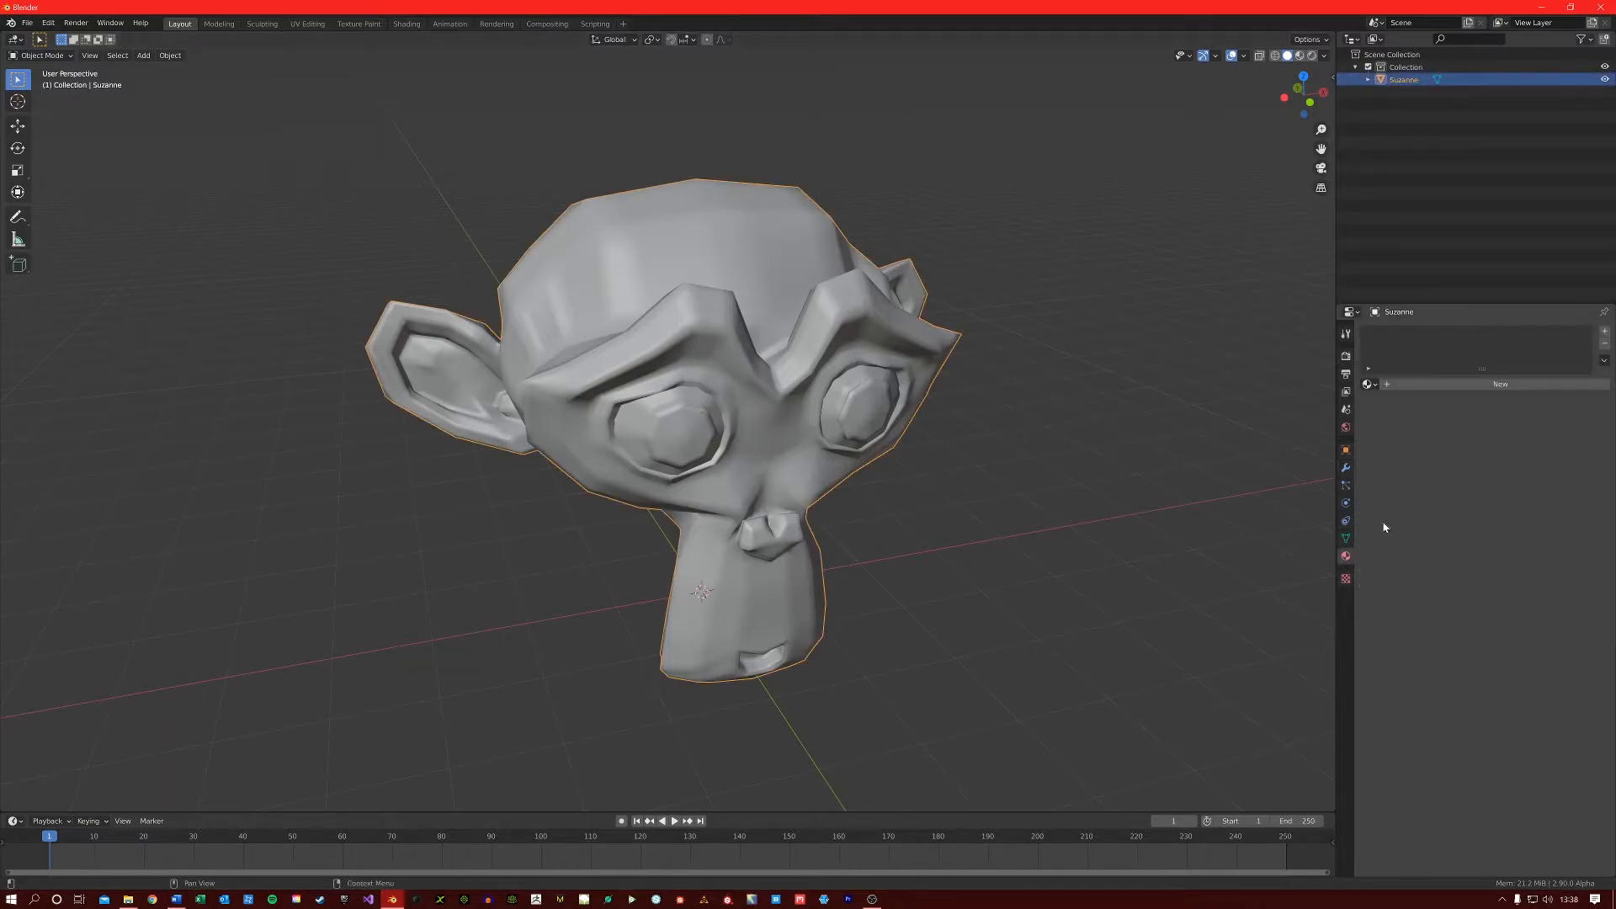
click(1472, 386)
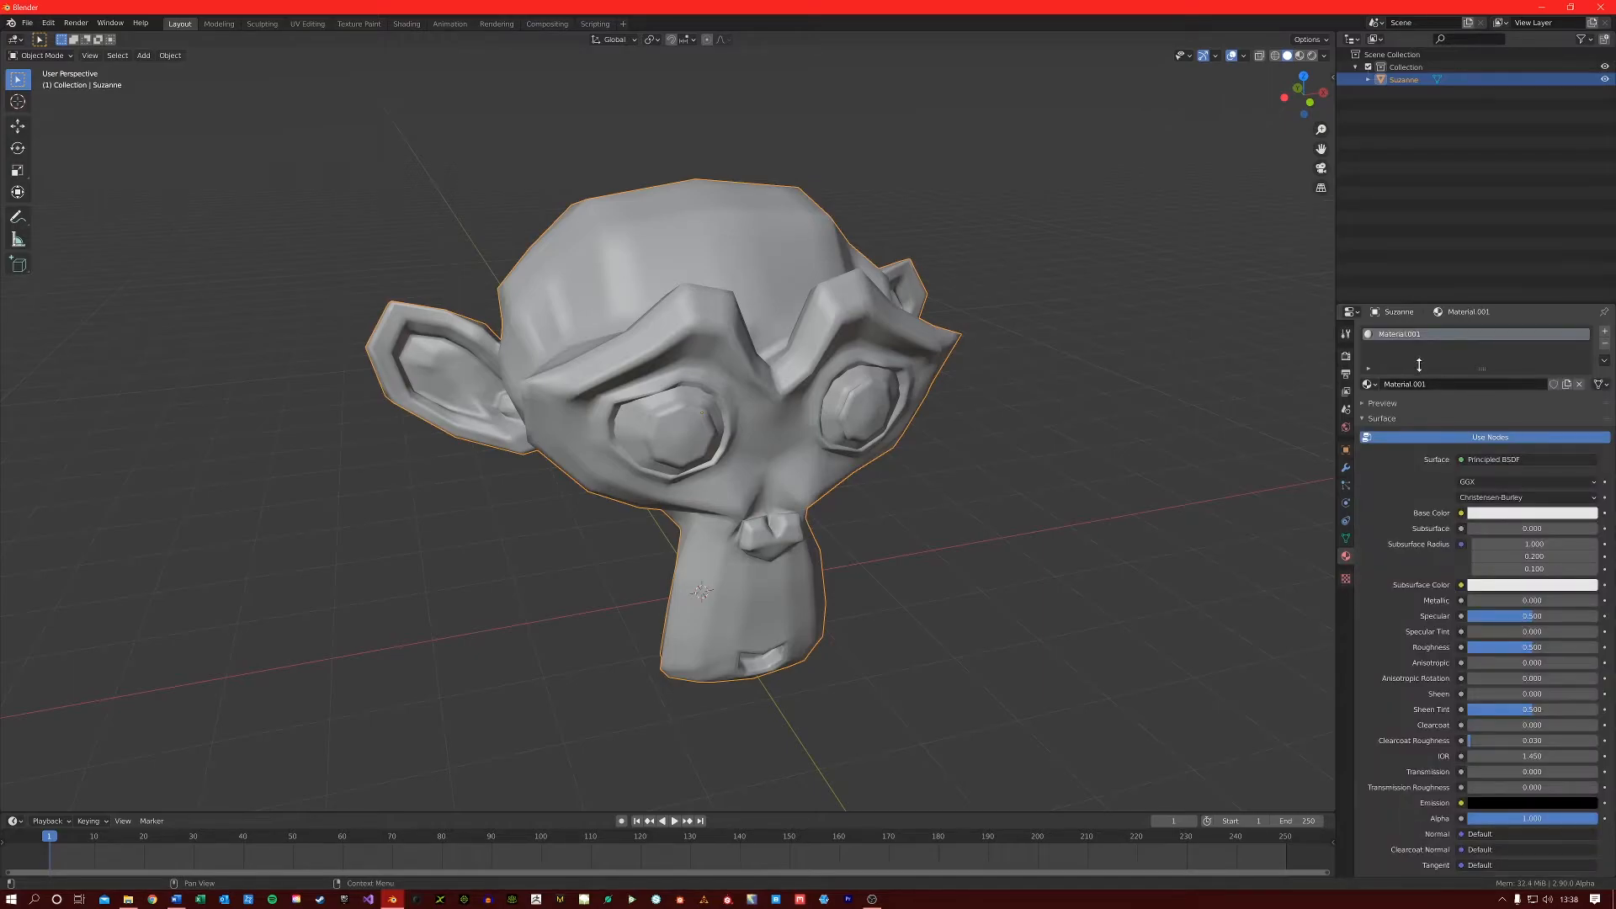
double_click(1414, 335)
text(MonkeyHeadMaterial)
key(Return)
Show the material preview and try its different preview shapes, finishing on the flat plane
click(1368, 406)
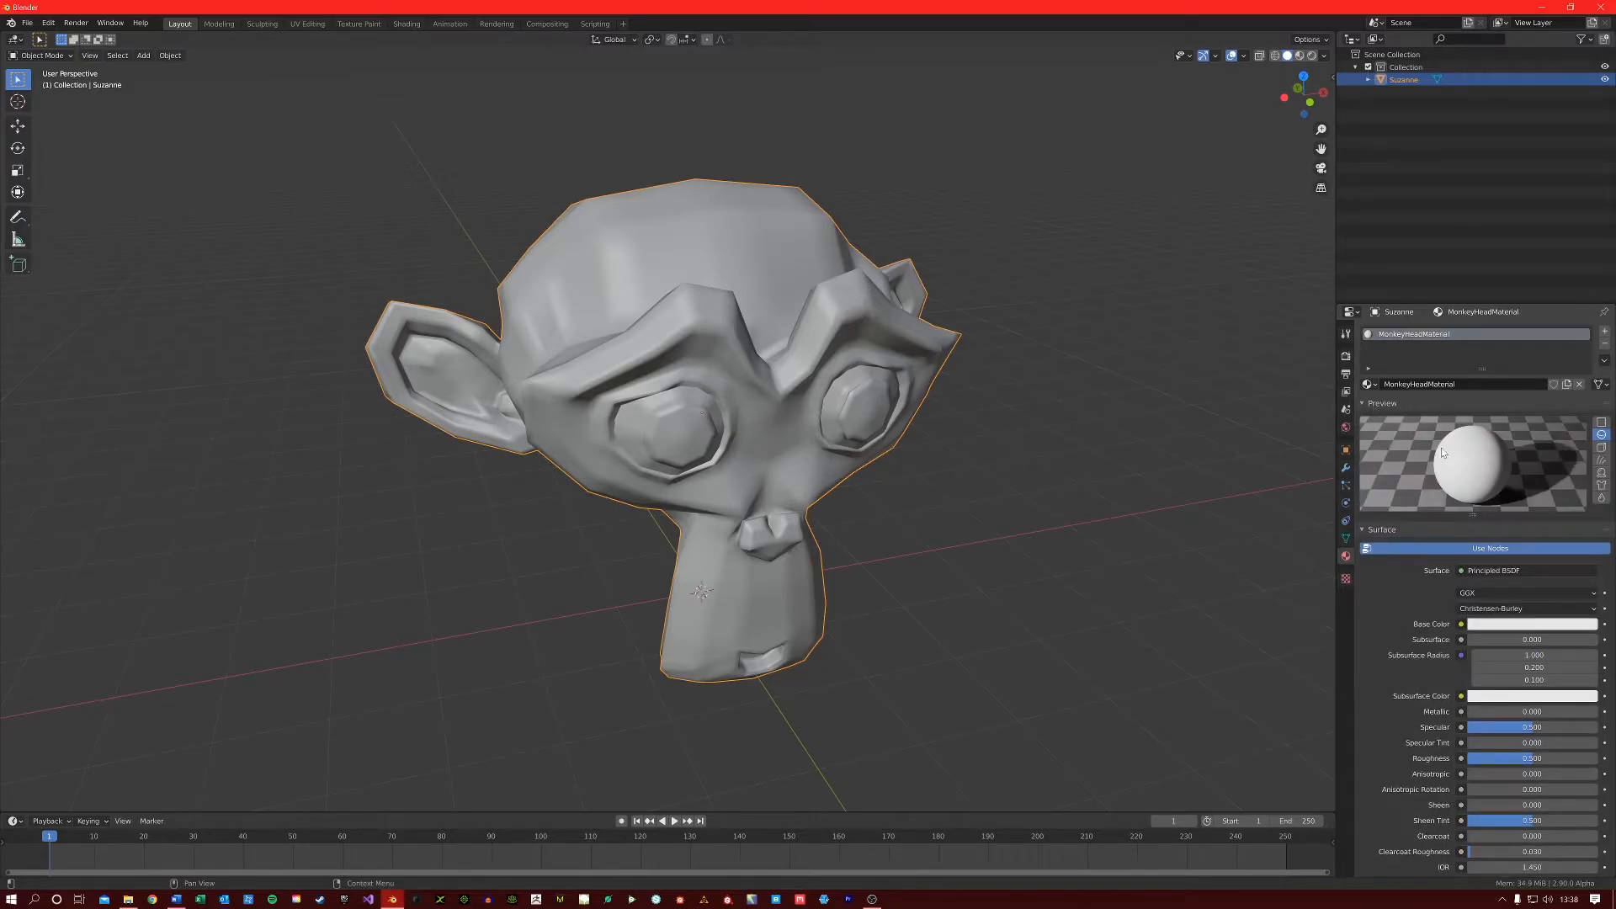
click(1601, 447)
click(1601, 459)
click(1602, 472)
click(1602, 484)
click(1602, 497)
click(1602, 472)
click(1602, 447)
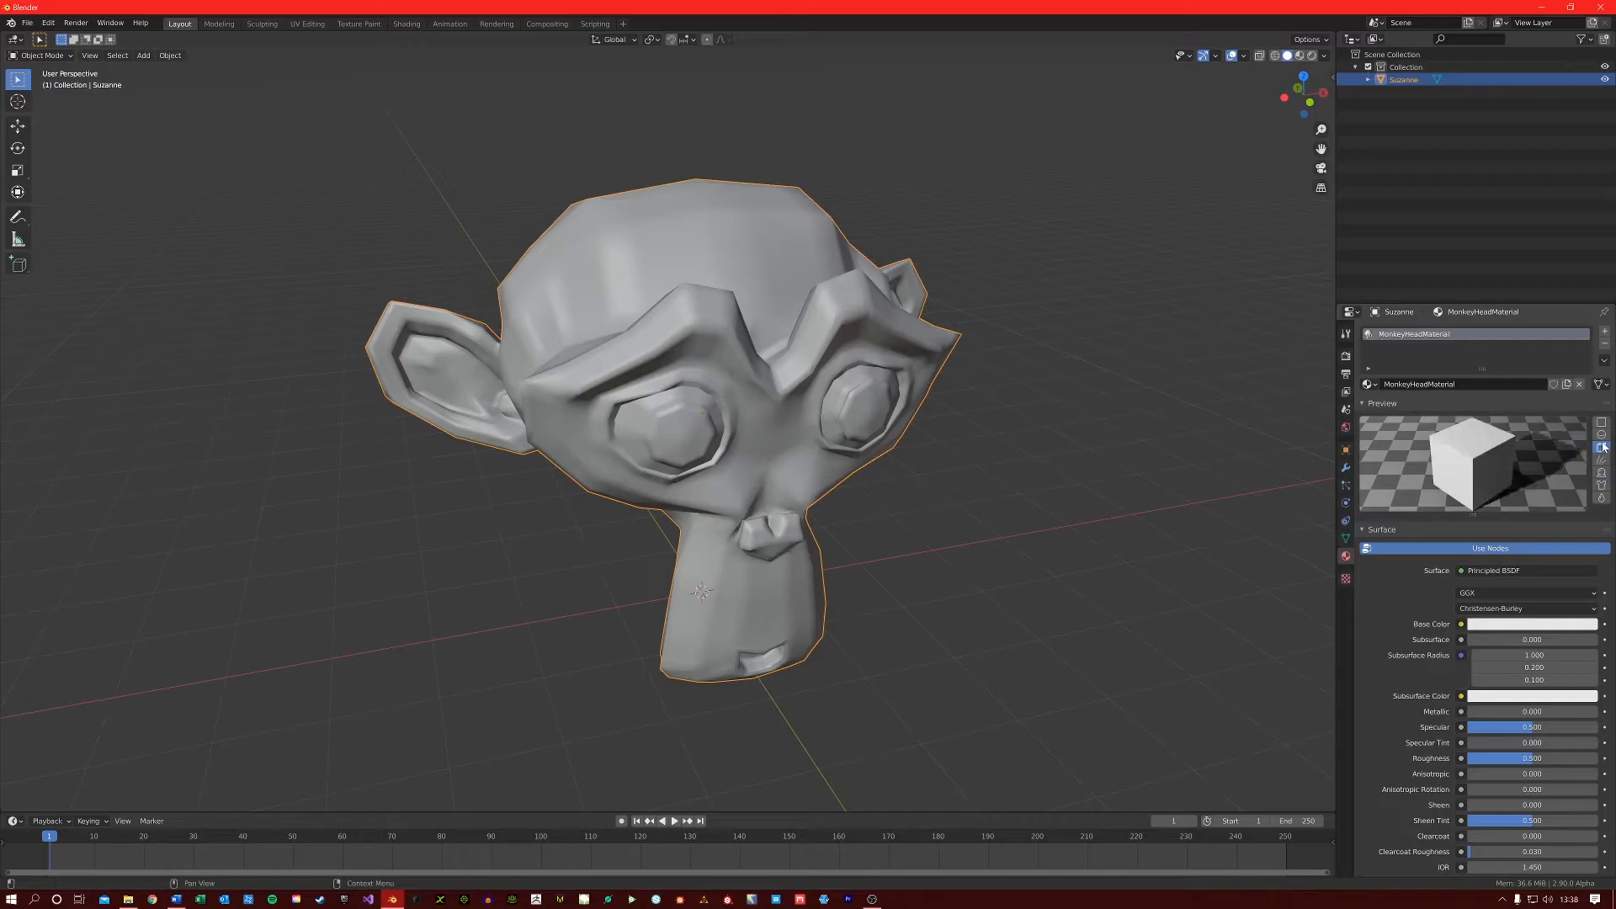
click(1602, 423)
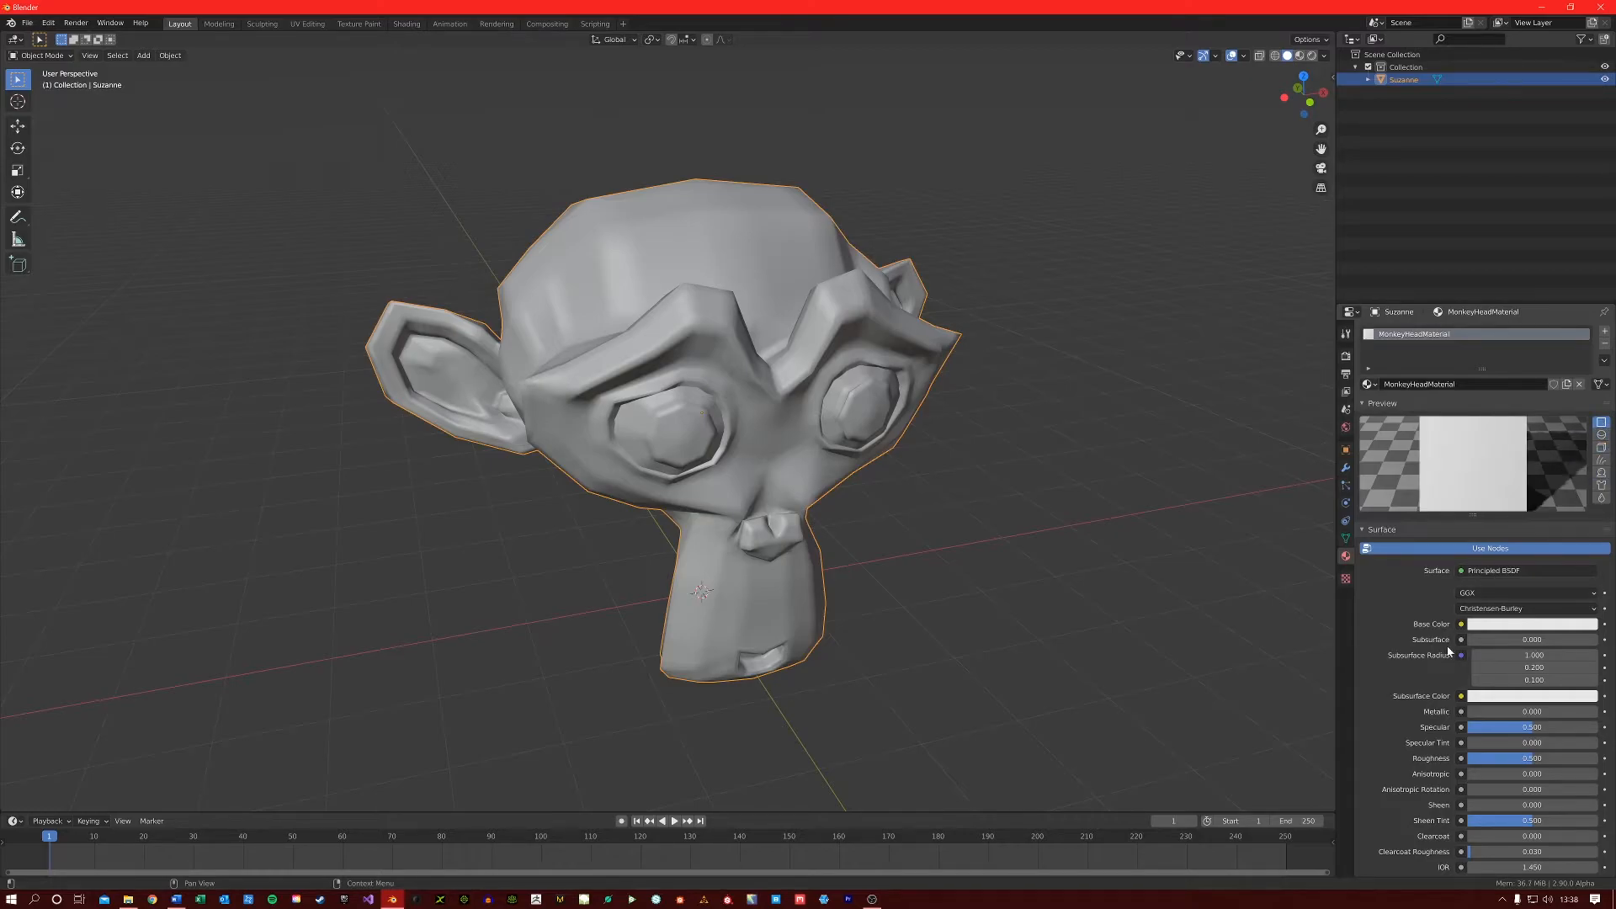
Switch to the Shading workspace and bring the monkey head and the material's shader nodes into view
scroll(1513, 626, down, 3)
scroll(1513, 626, down, 3)
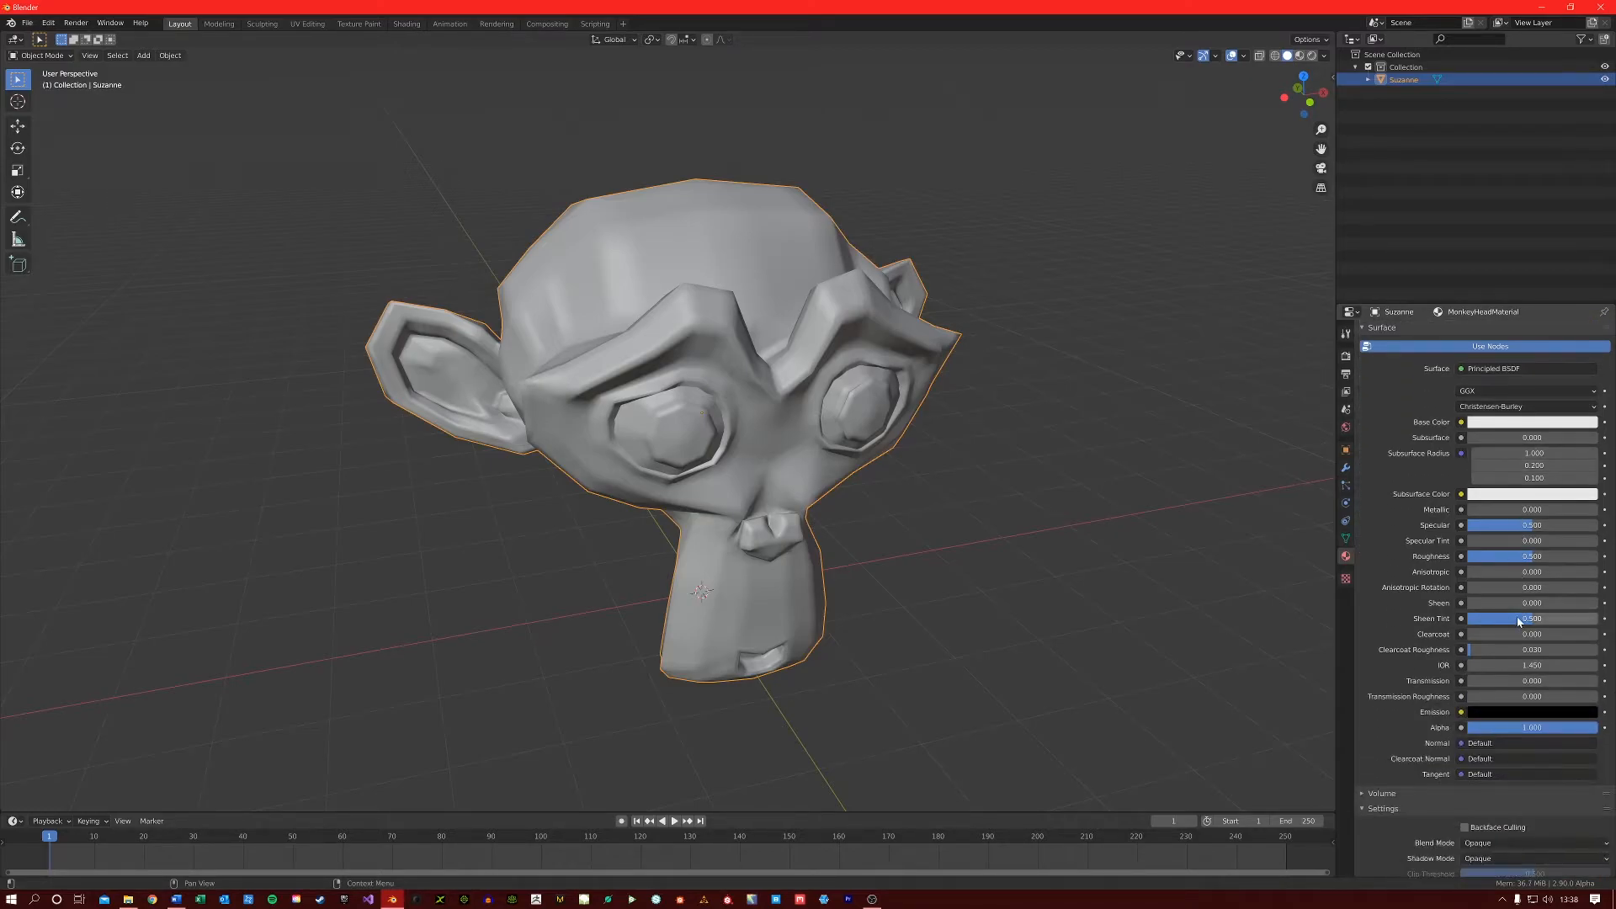
scroll(1520, 622, down, 1)
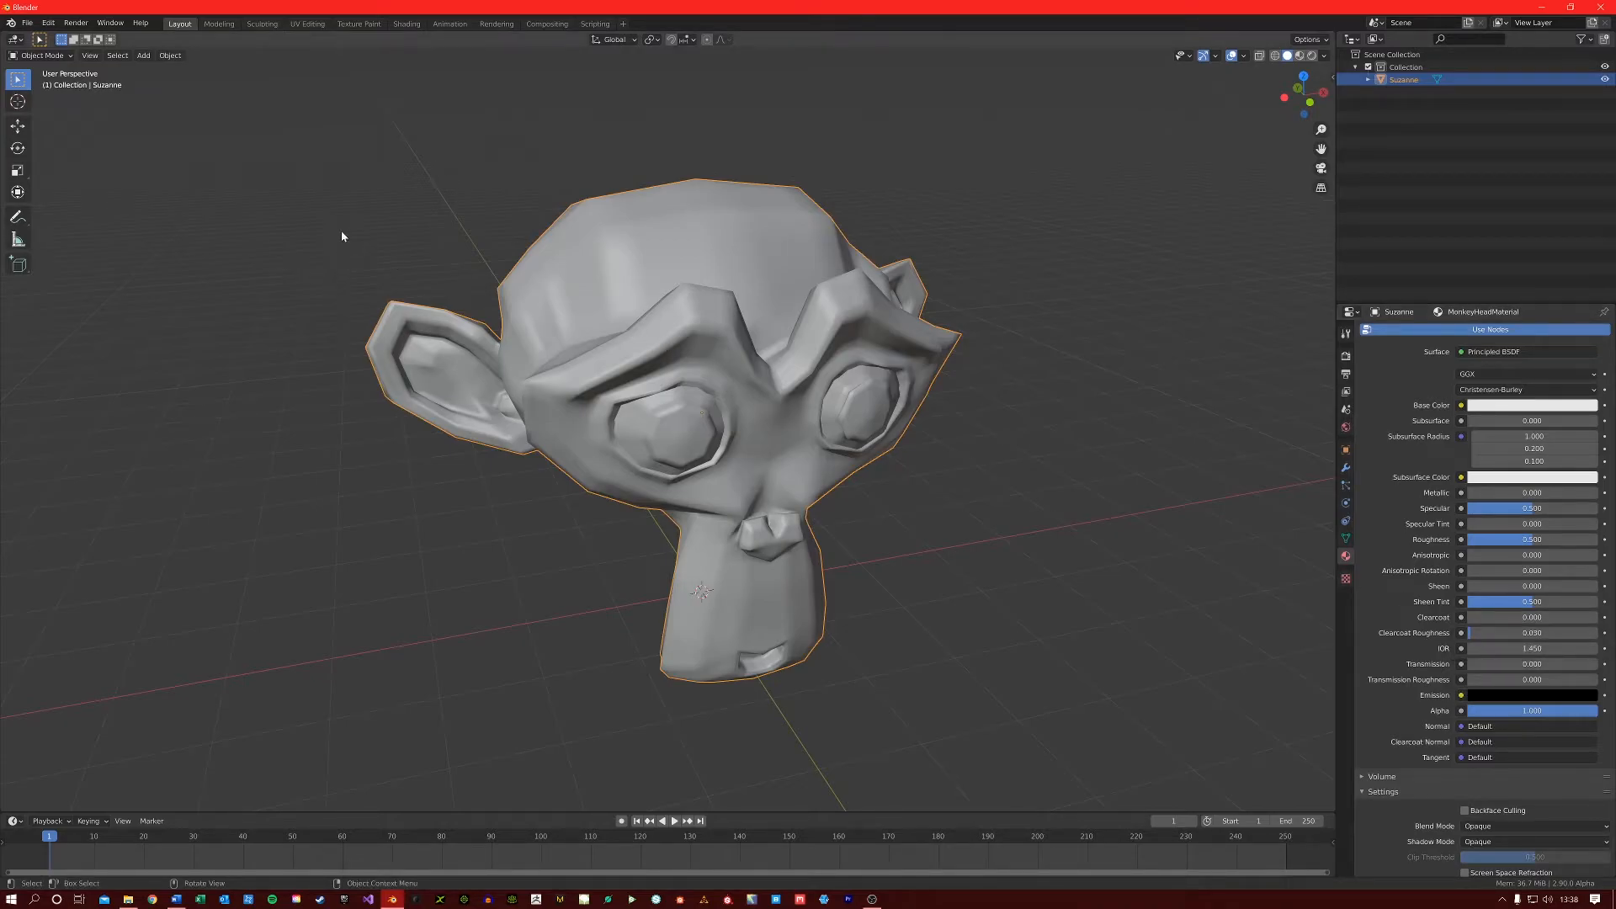
click(401, 26)
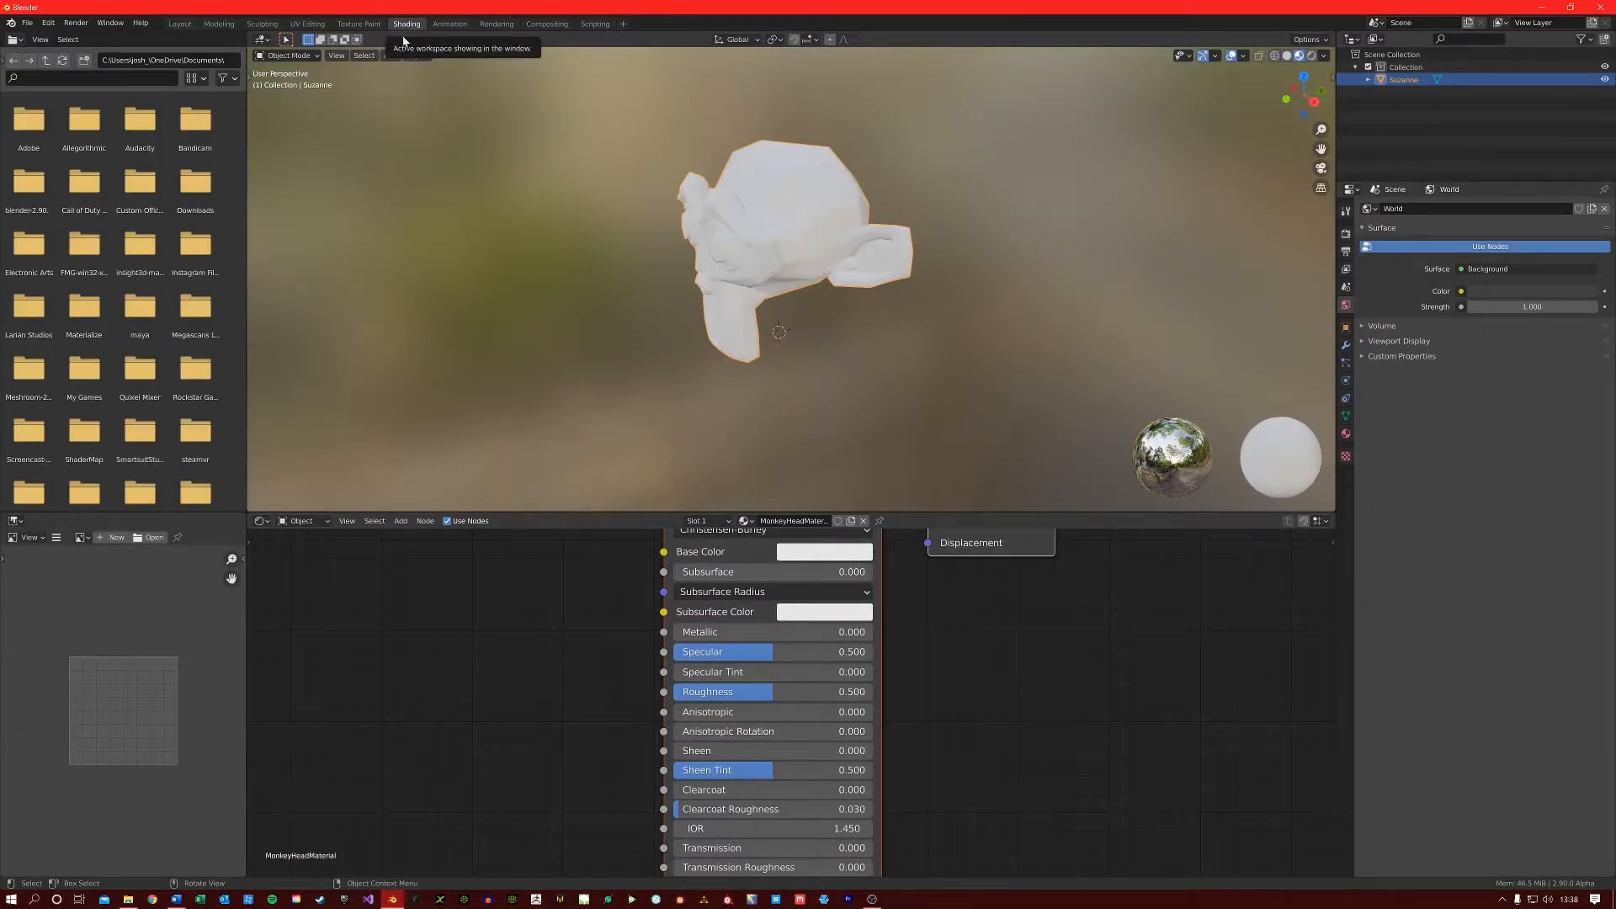
scroll(830, 218, up, 3)
middle_drag(837, 234, 861, 236)
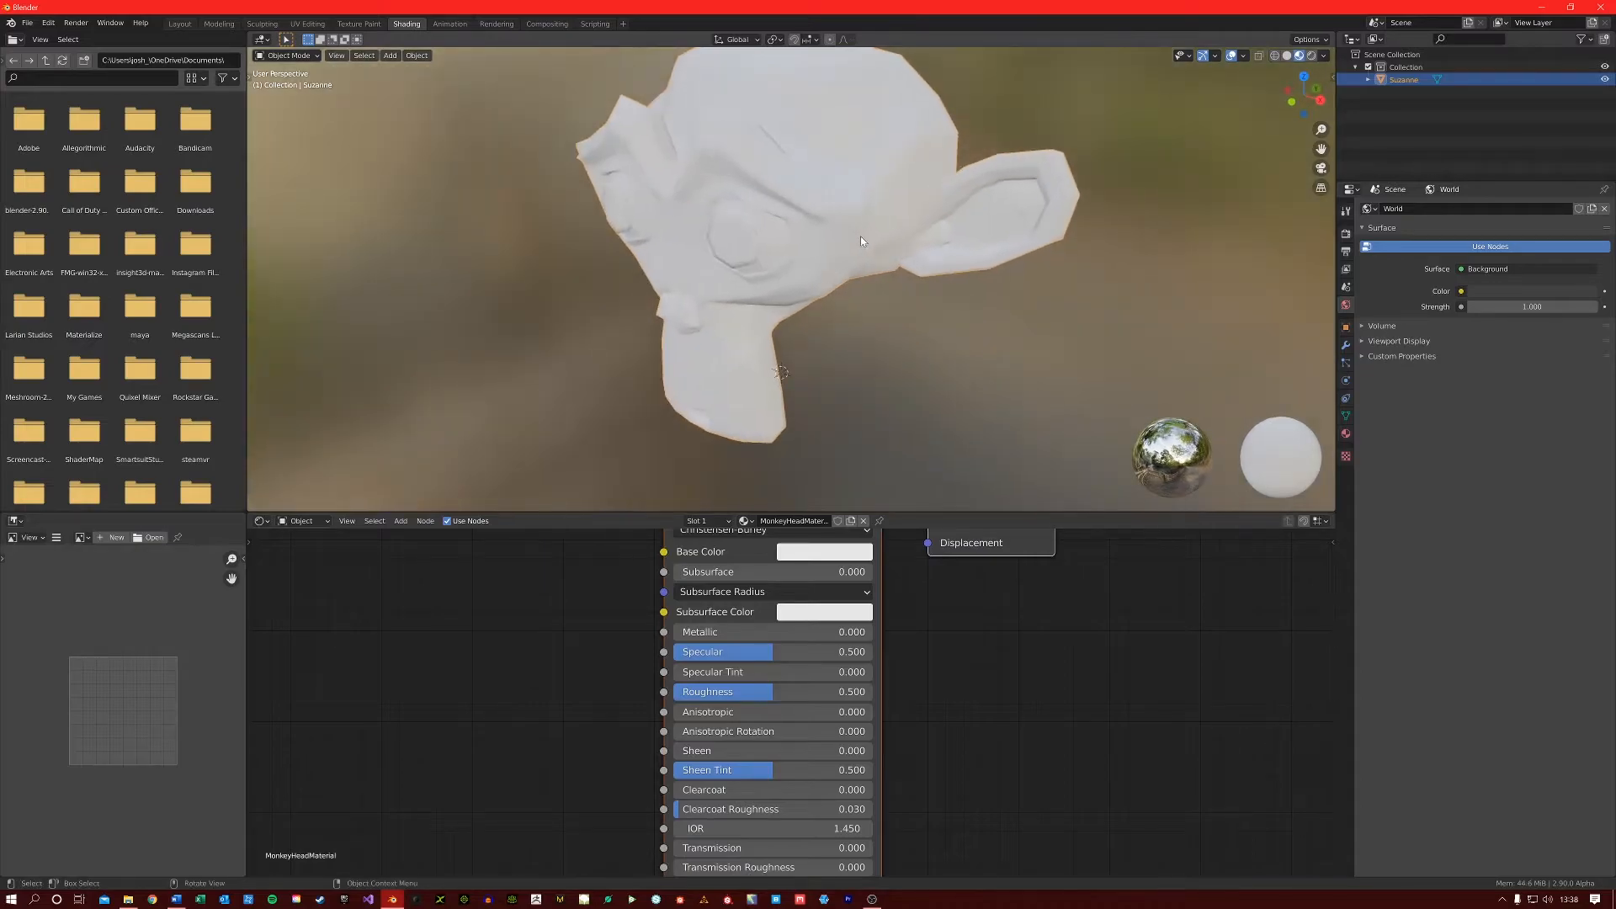
scroll(688, 641, down, 1)
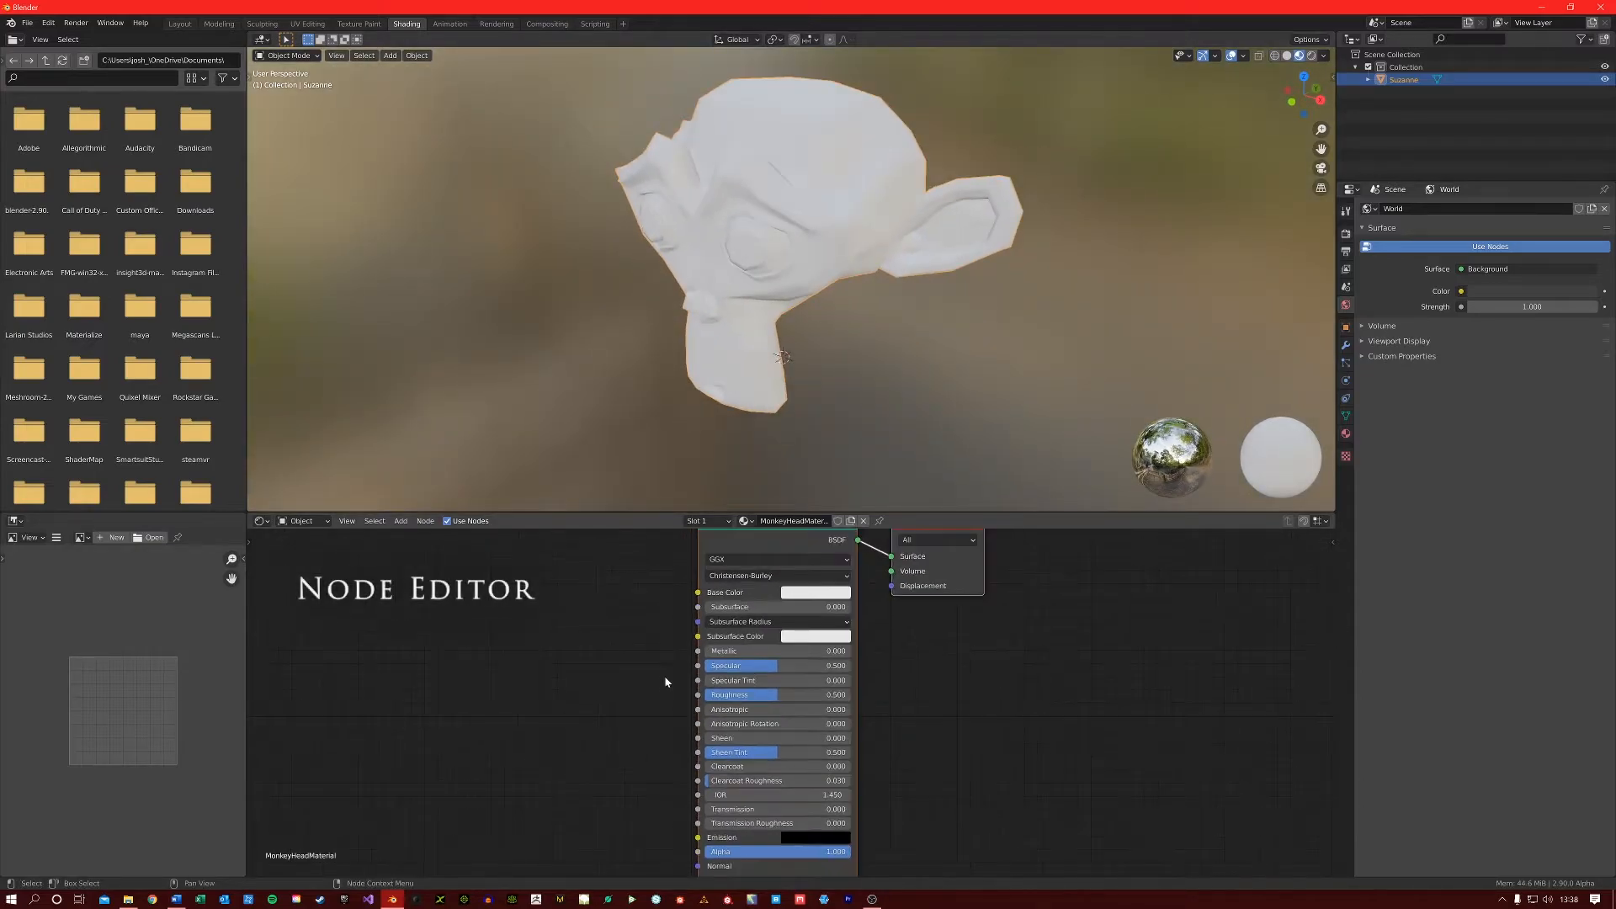
middle_drag(638, 653, 663, 679)
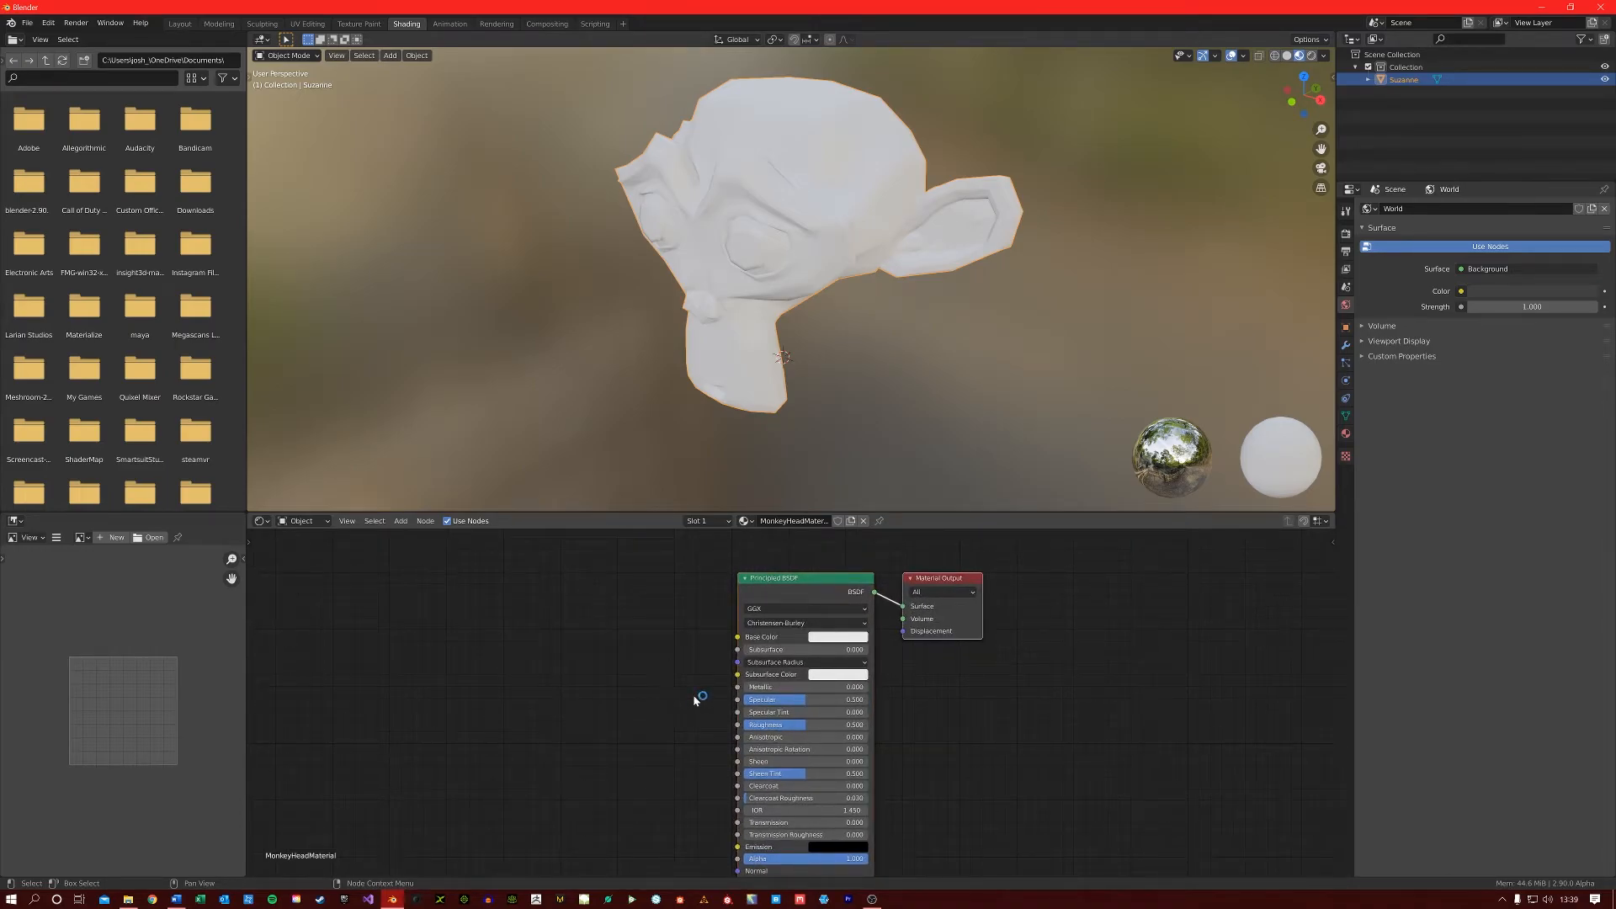
middle_drag(738, 684, 707, 661)
scroll(682, 687, down, 1)
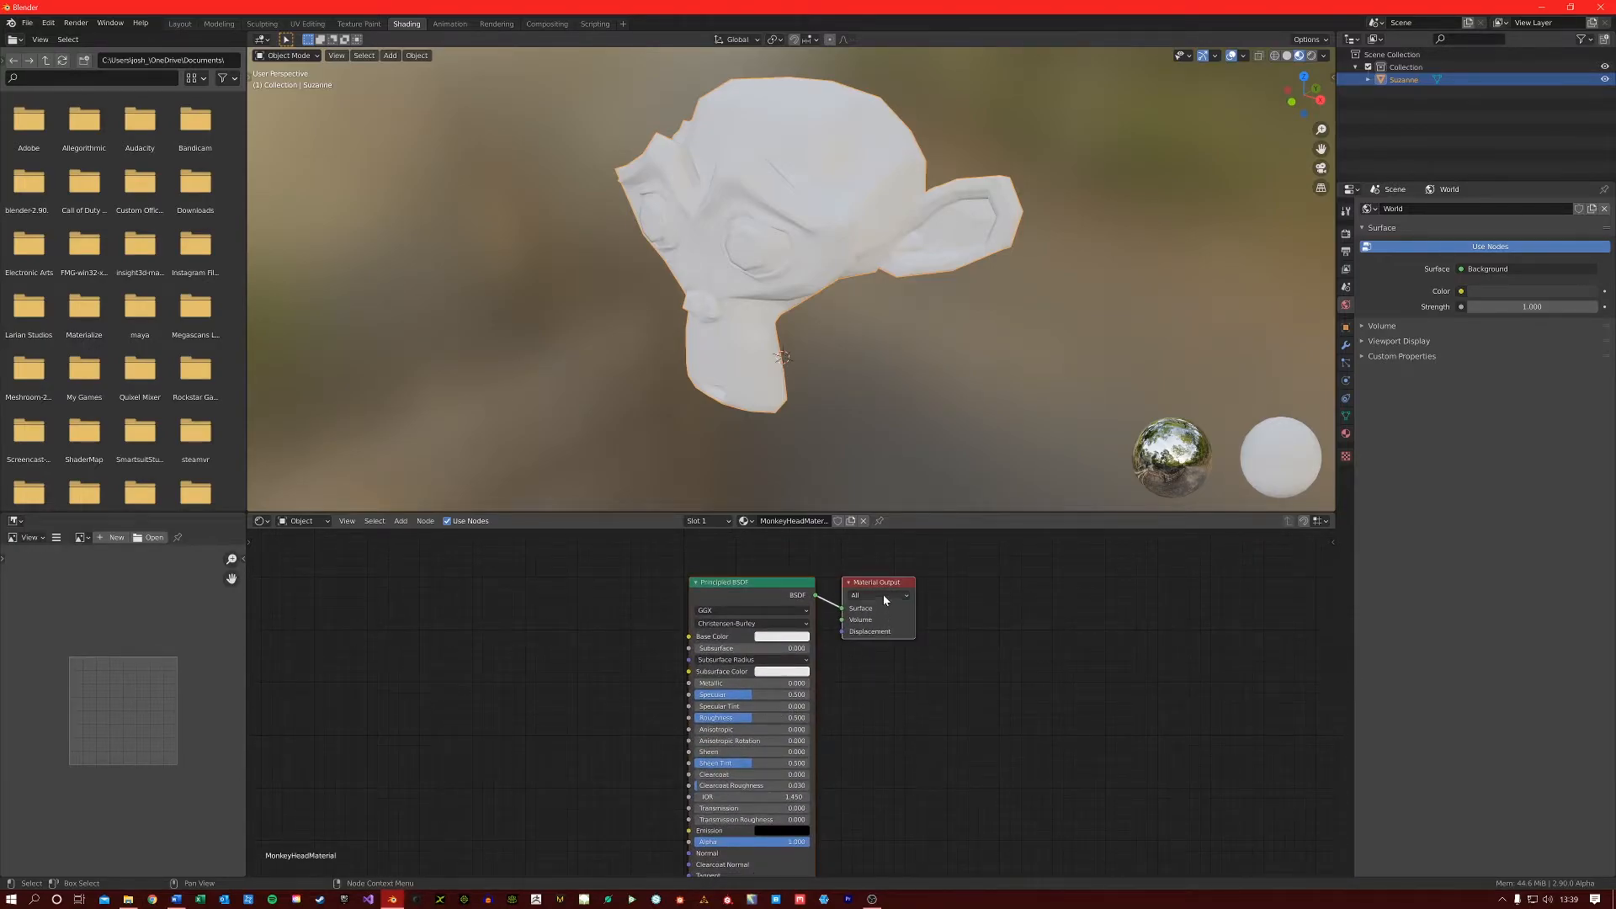
scroll(876, 599, up, 1)
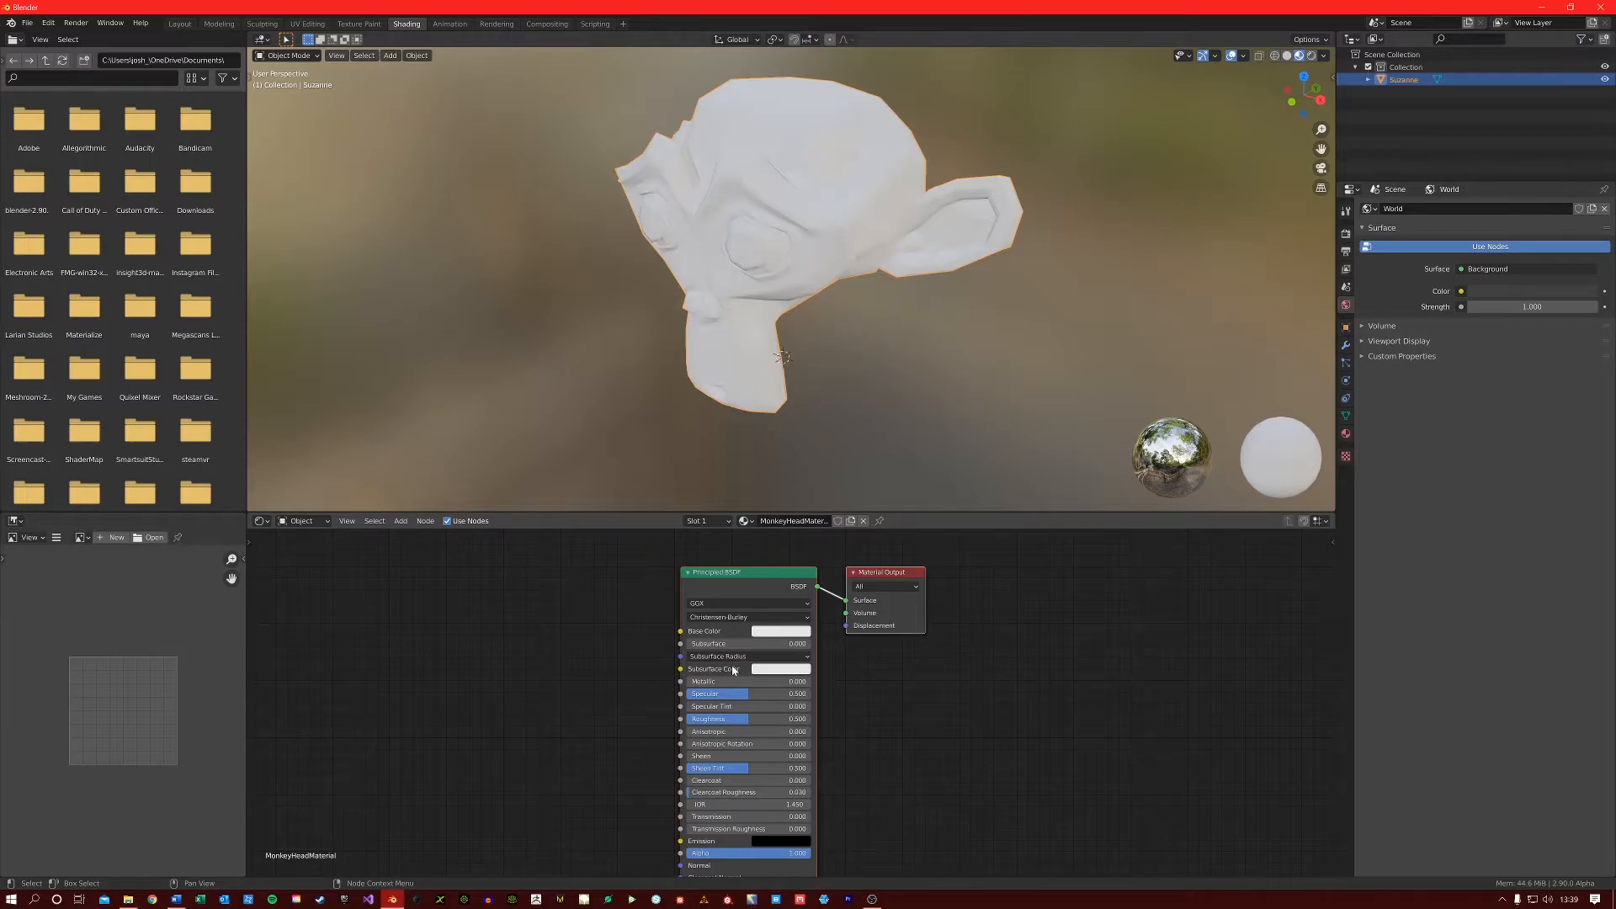
Set the Principled BSDF to Metallic 0.727, Specular 0.858, Specular Tint 0.191 and Roughness 0.155
drag(751, 682, 767, 681)
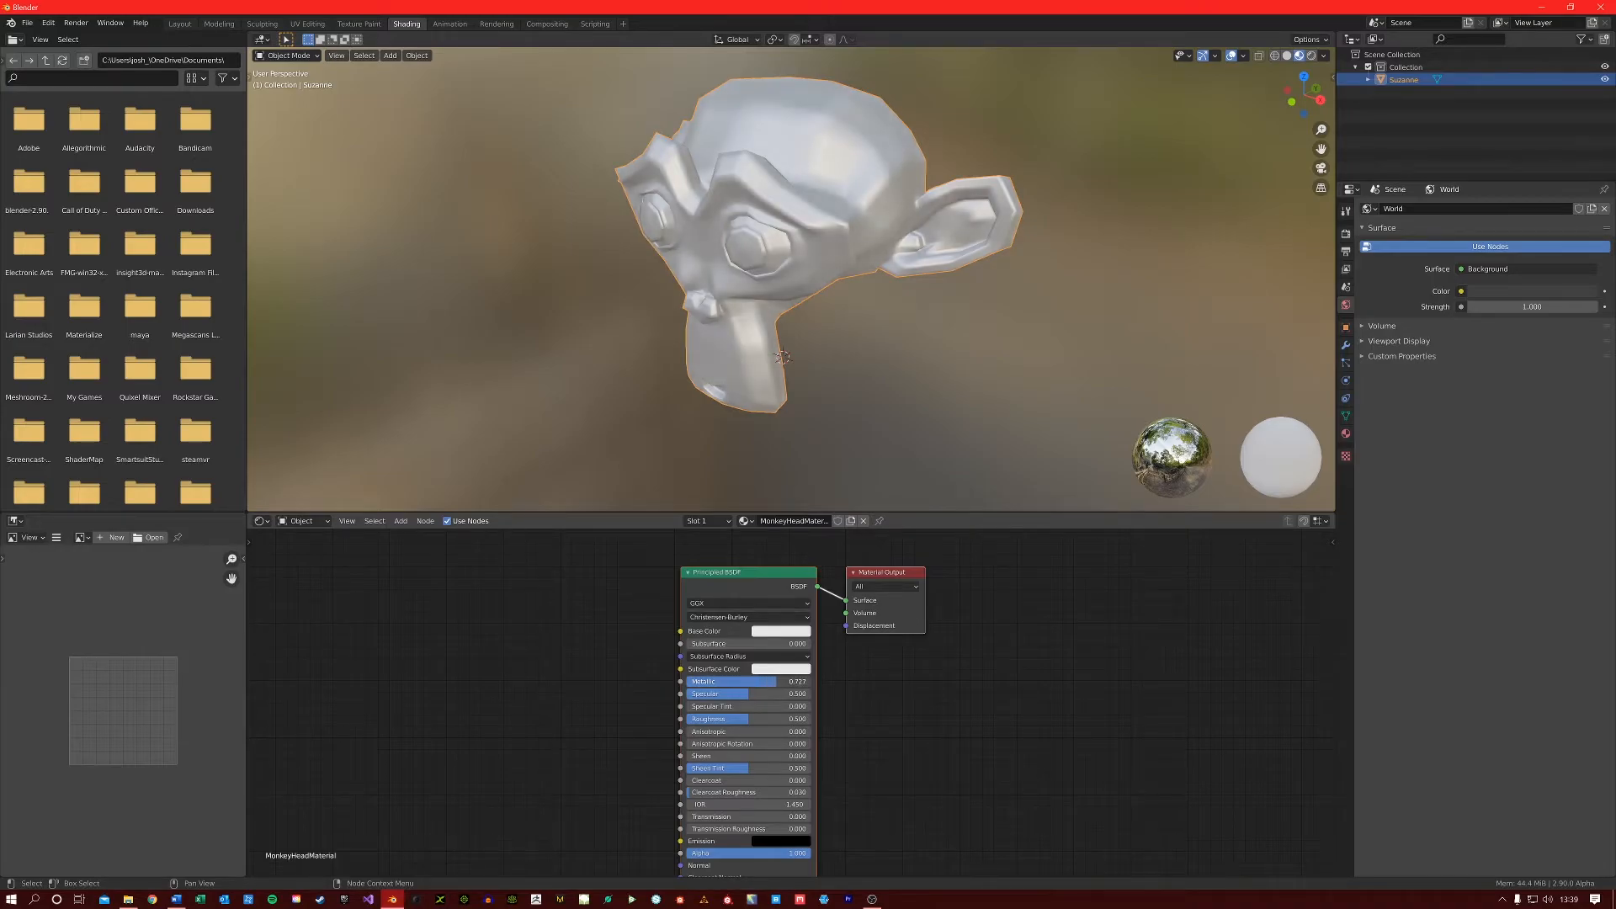
mouse_move(743, 696)
mouse_down()
mouse_move(777, 699)
mouse_move(679, 718)
mouse_up()
middle_drag(866, 341, 634, 647)
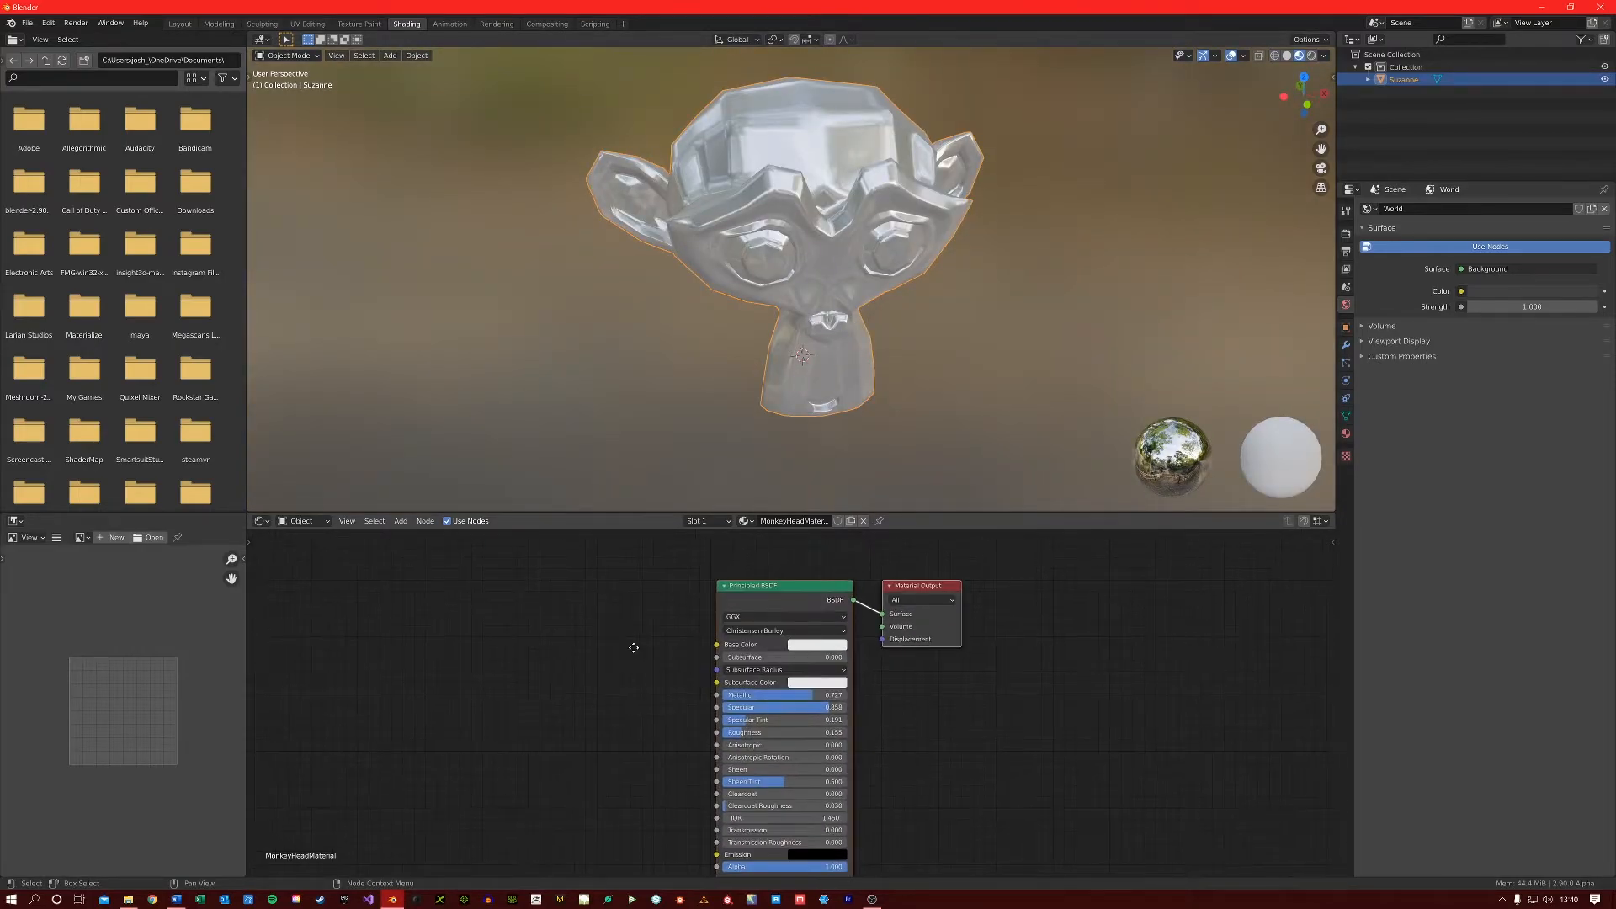
Add a MixRGB node beside the Principled BSDF and connect its Color output to Base Color
click(608, 630)
key(shift+a)
click(402, 523)
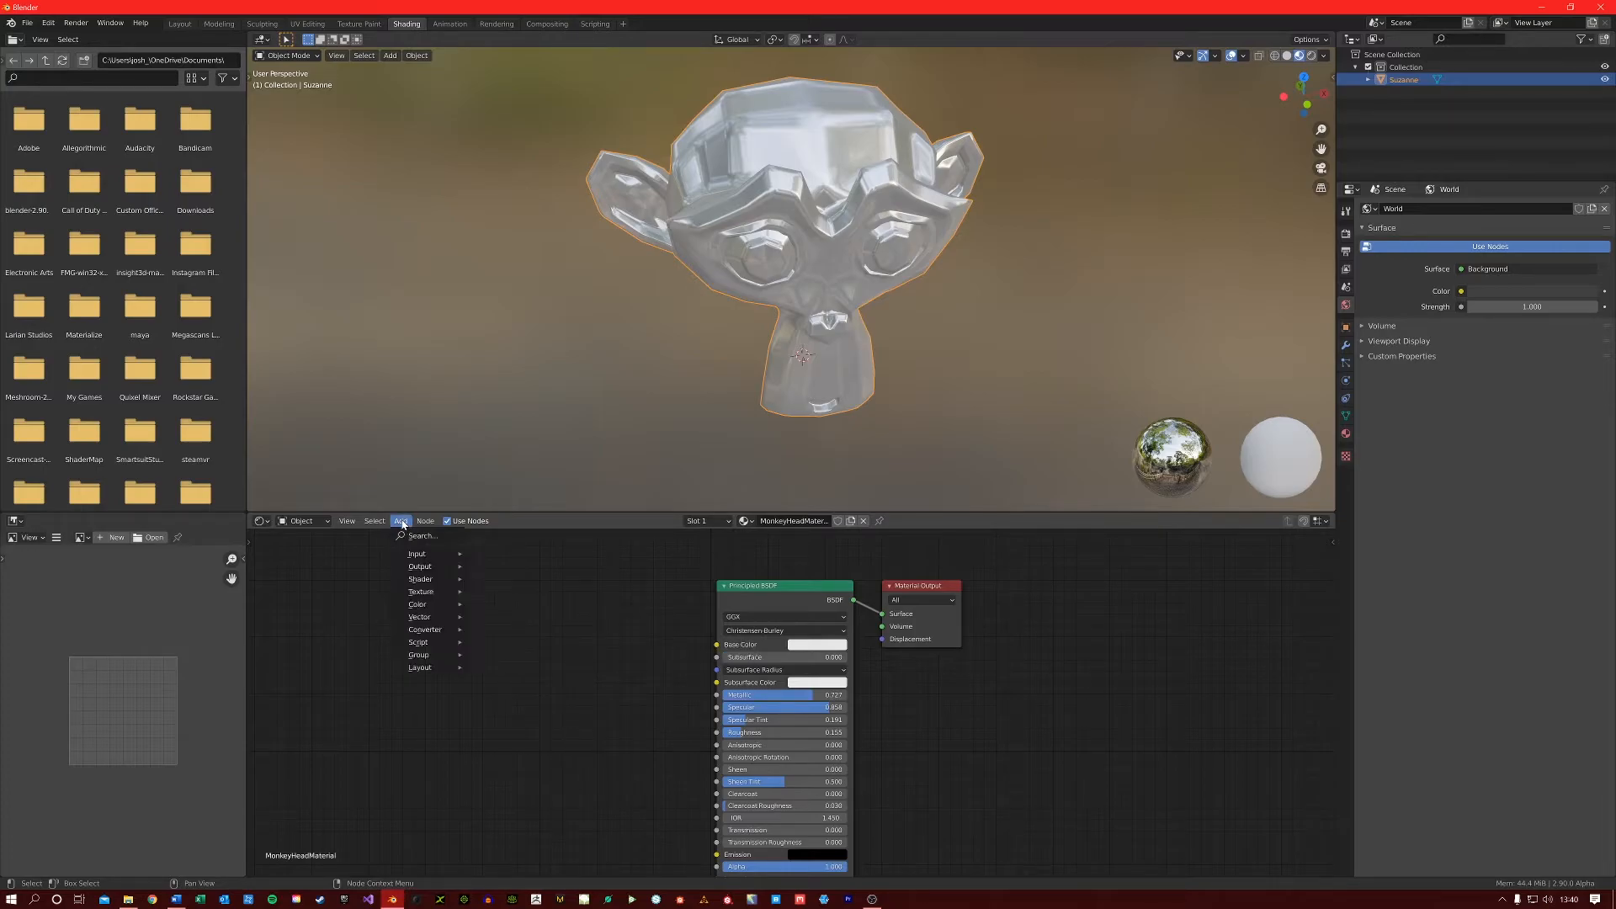
click(420, 536)
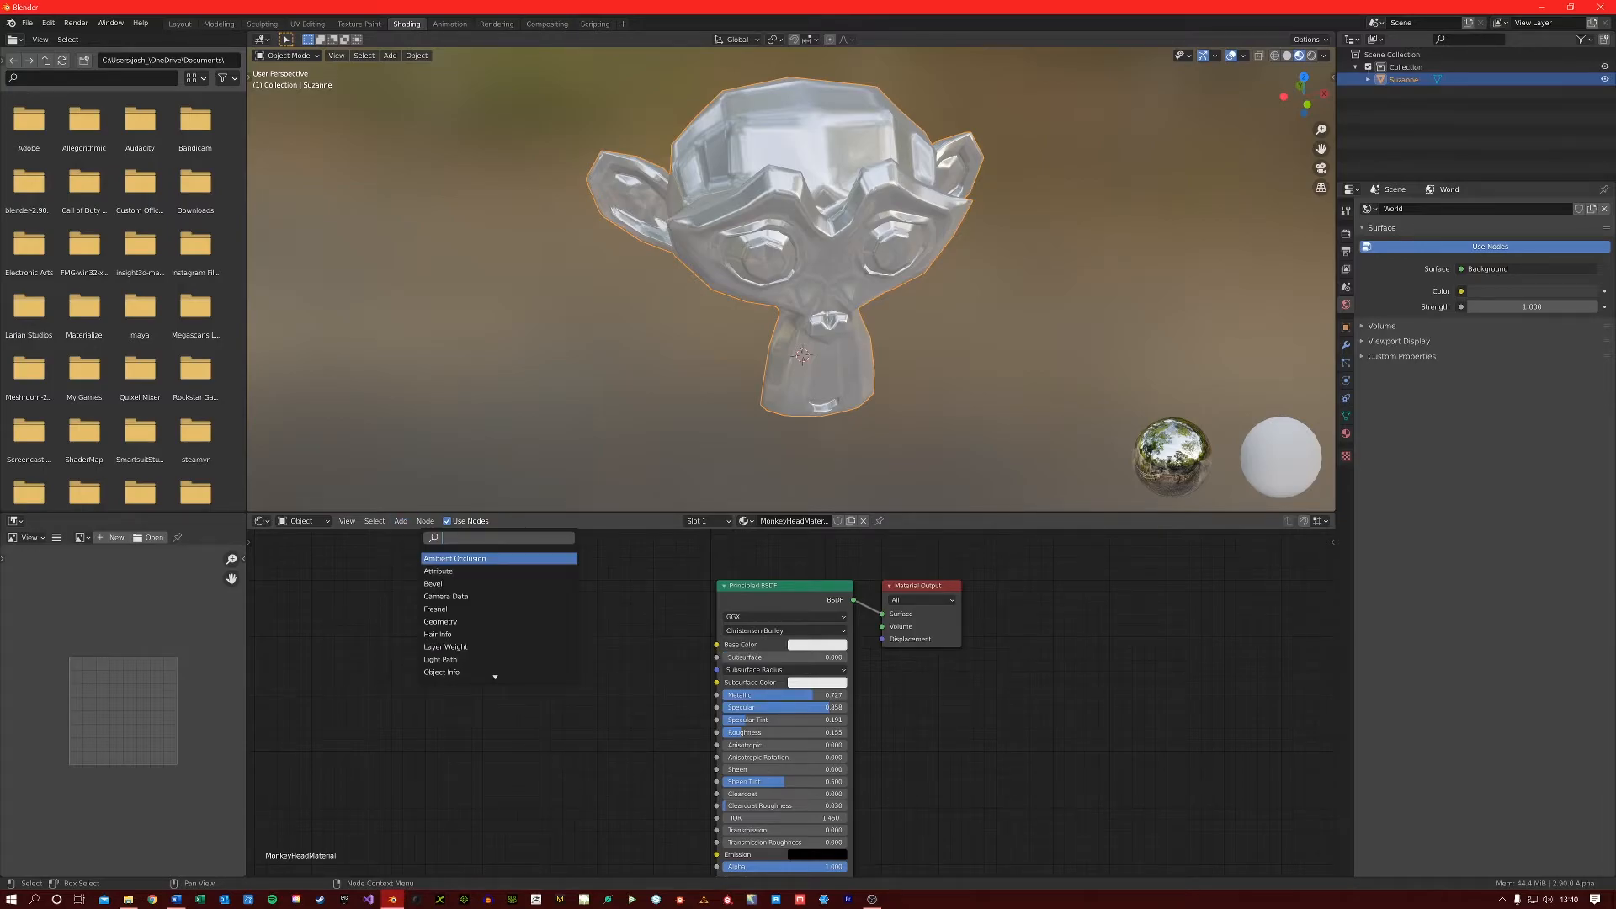
text(mix)
key(Down)
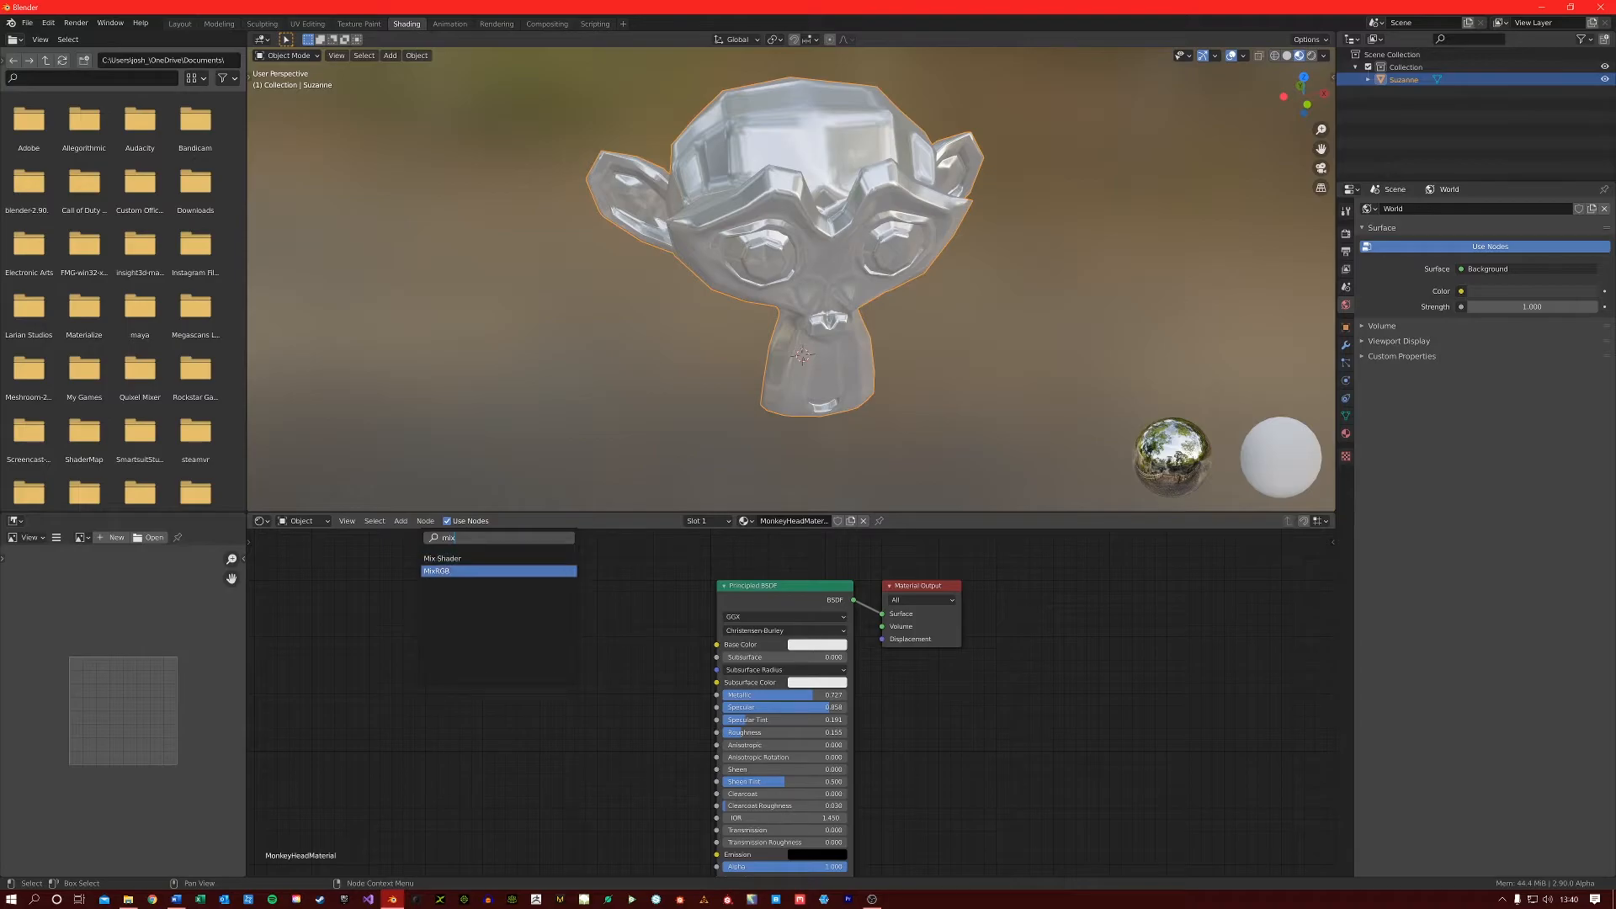
key(Return)
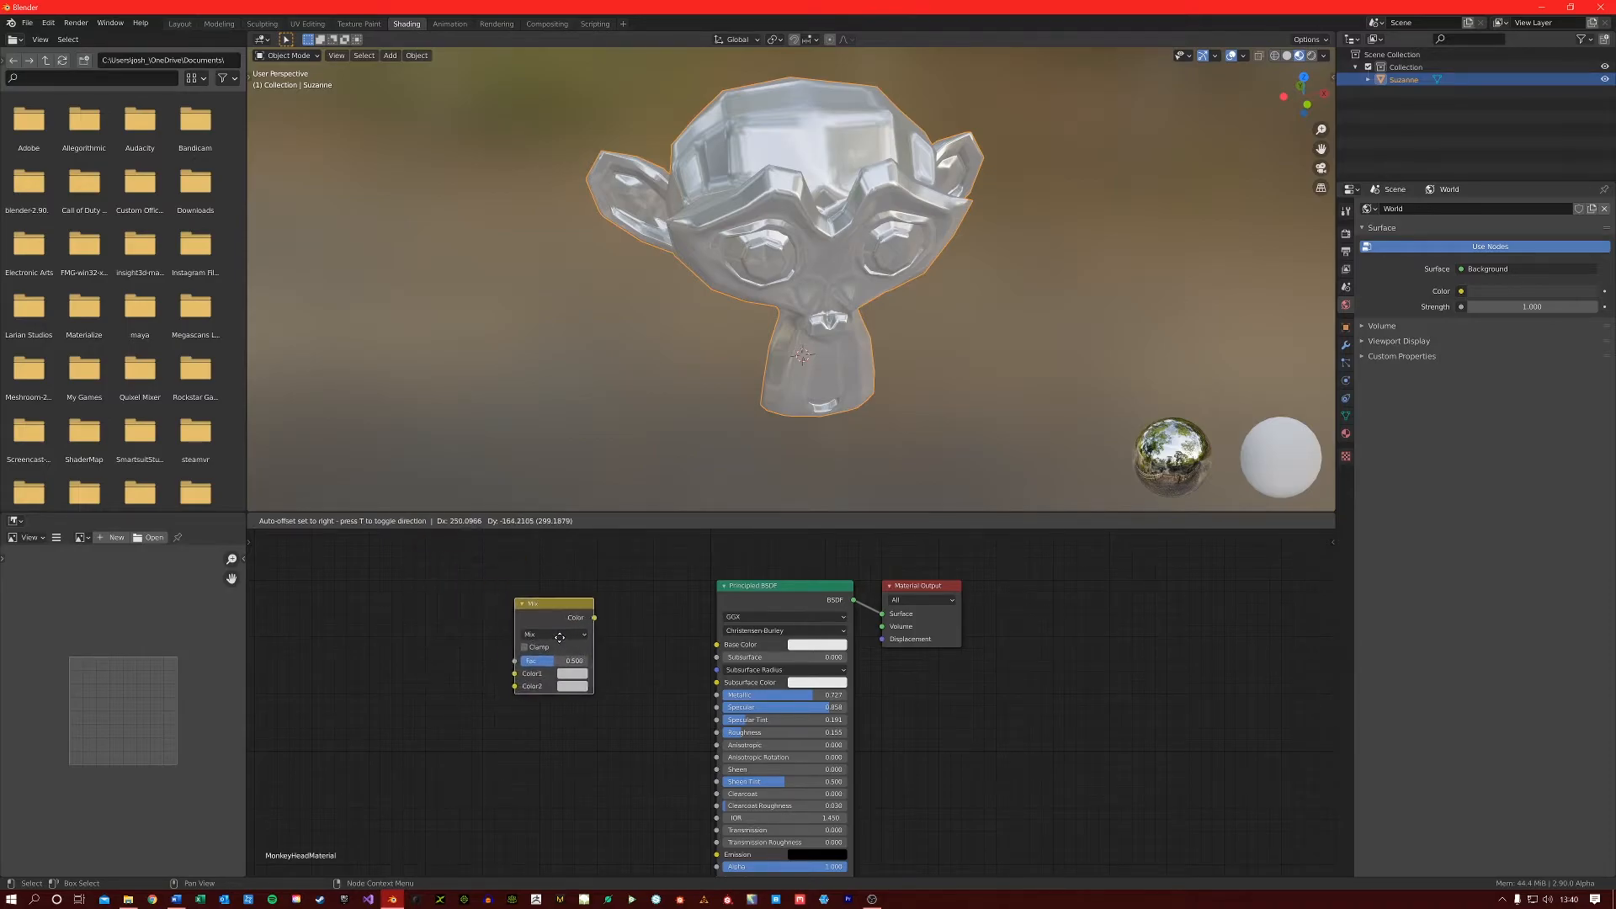
click(576, 644)
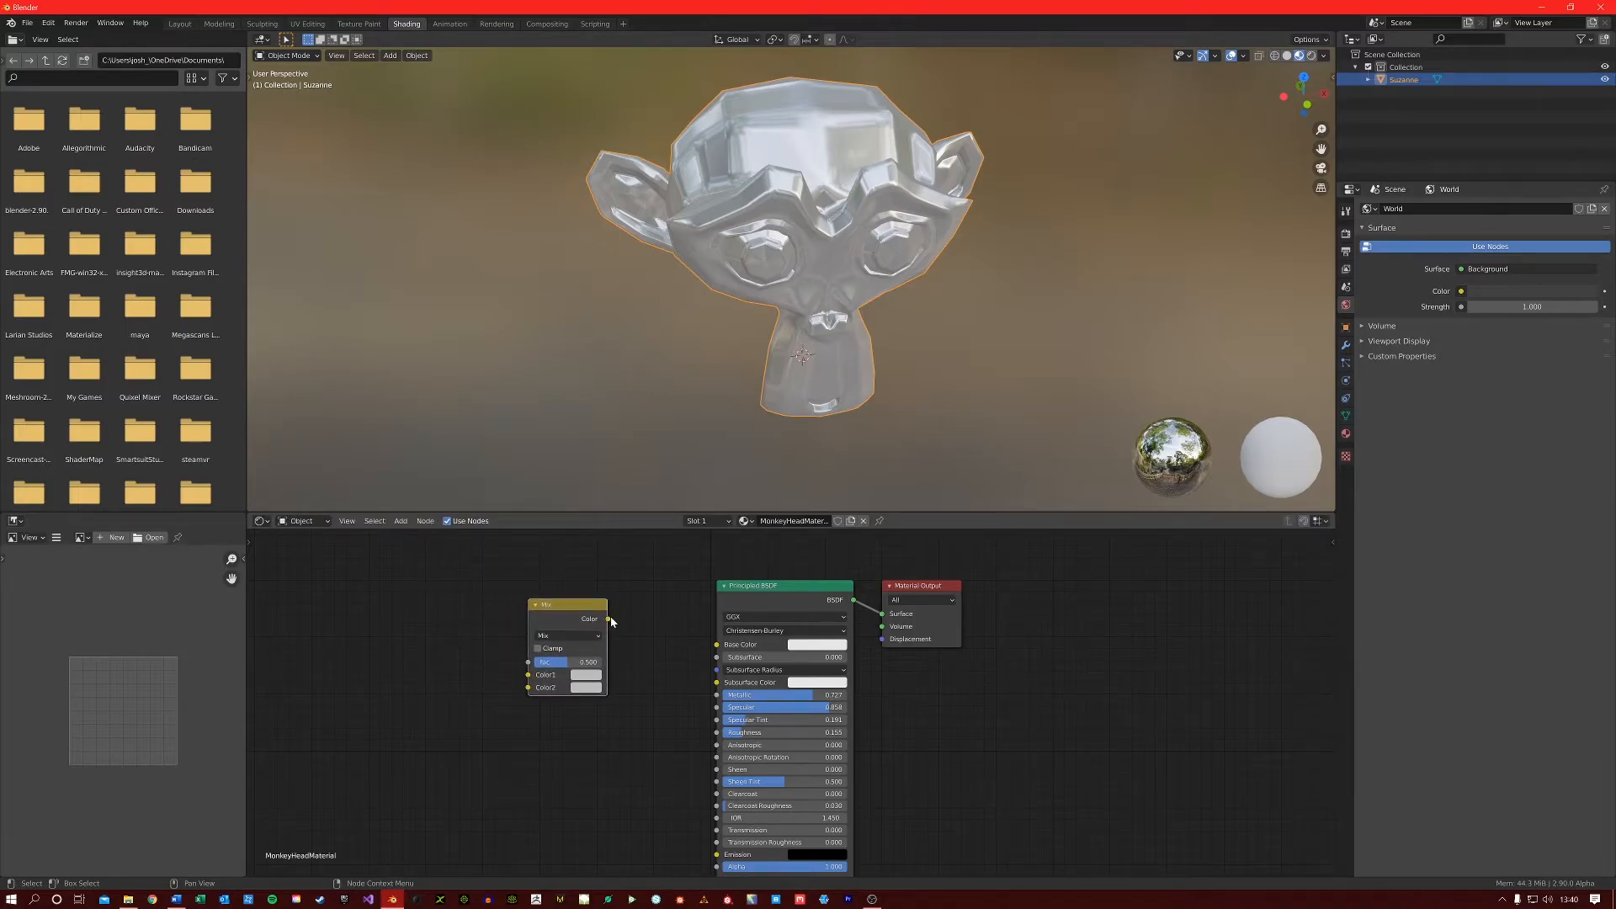
drag(608, 619, 717, 645)
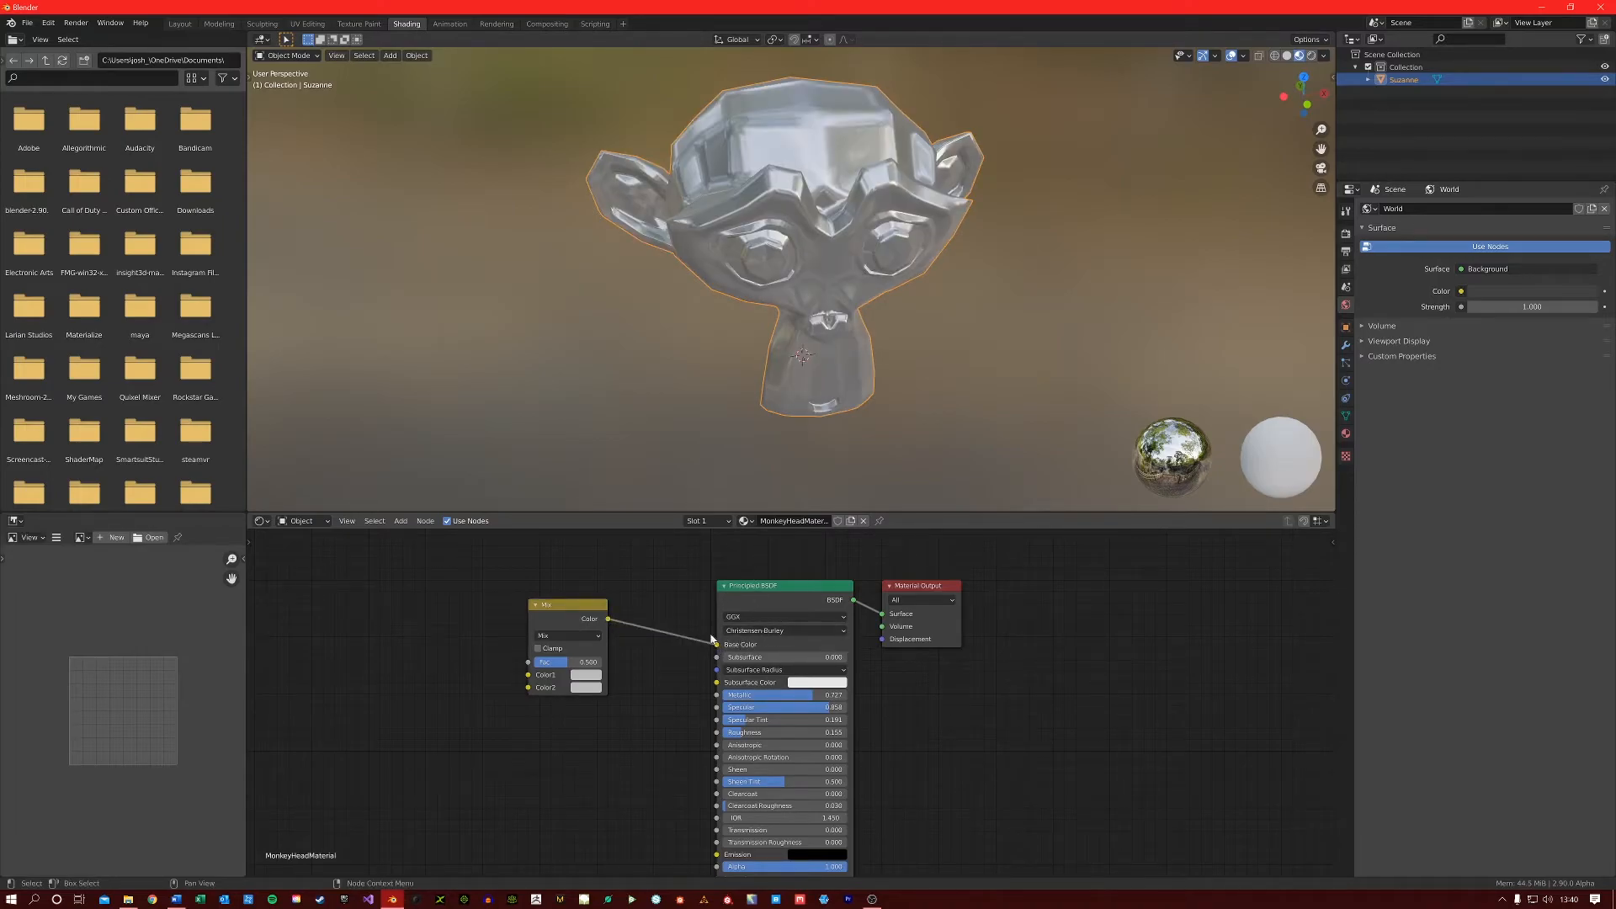
Set the Mix node's Color1 to orange-red and Color2 to blue, with a factor of about 0.68
drag(562, 611, 639, 593)
click(614, 676)
mouse_move(591, 663)
mouse_down()
mouse_move(606, 664)
mouse_move(589, 663)
mouse_up()
click(611, 688)
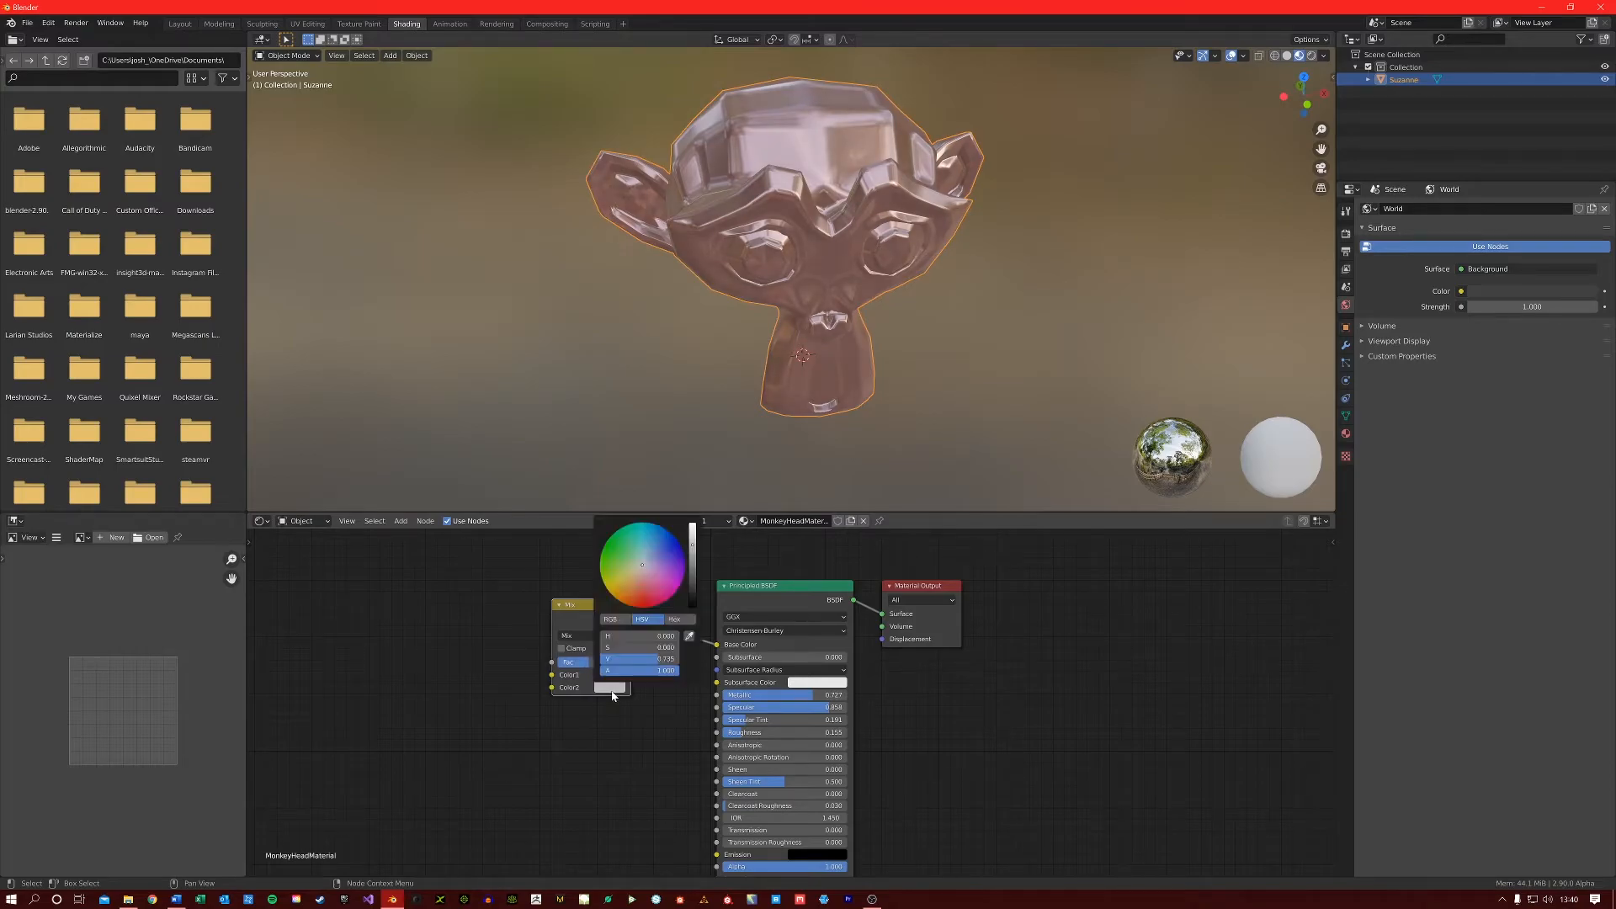
drag(675, 577, 670, 546)
drag(586, 662, 600, 662)
middle_drag(829, 291, 818, 272)
middle_drag(589, 701, 614, 701)
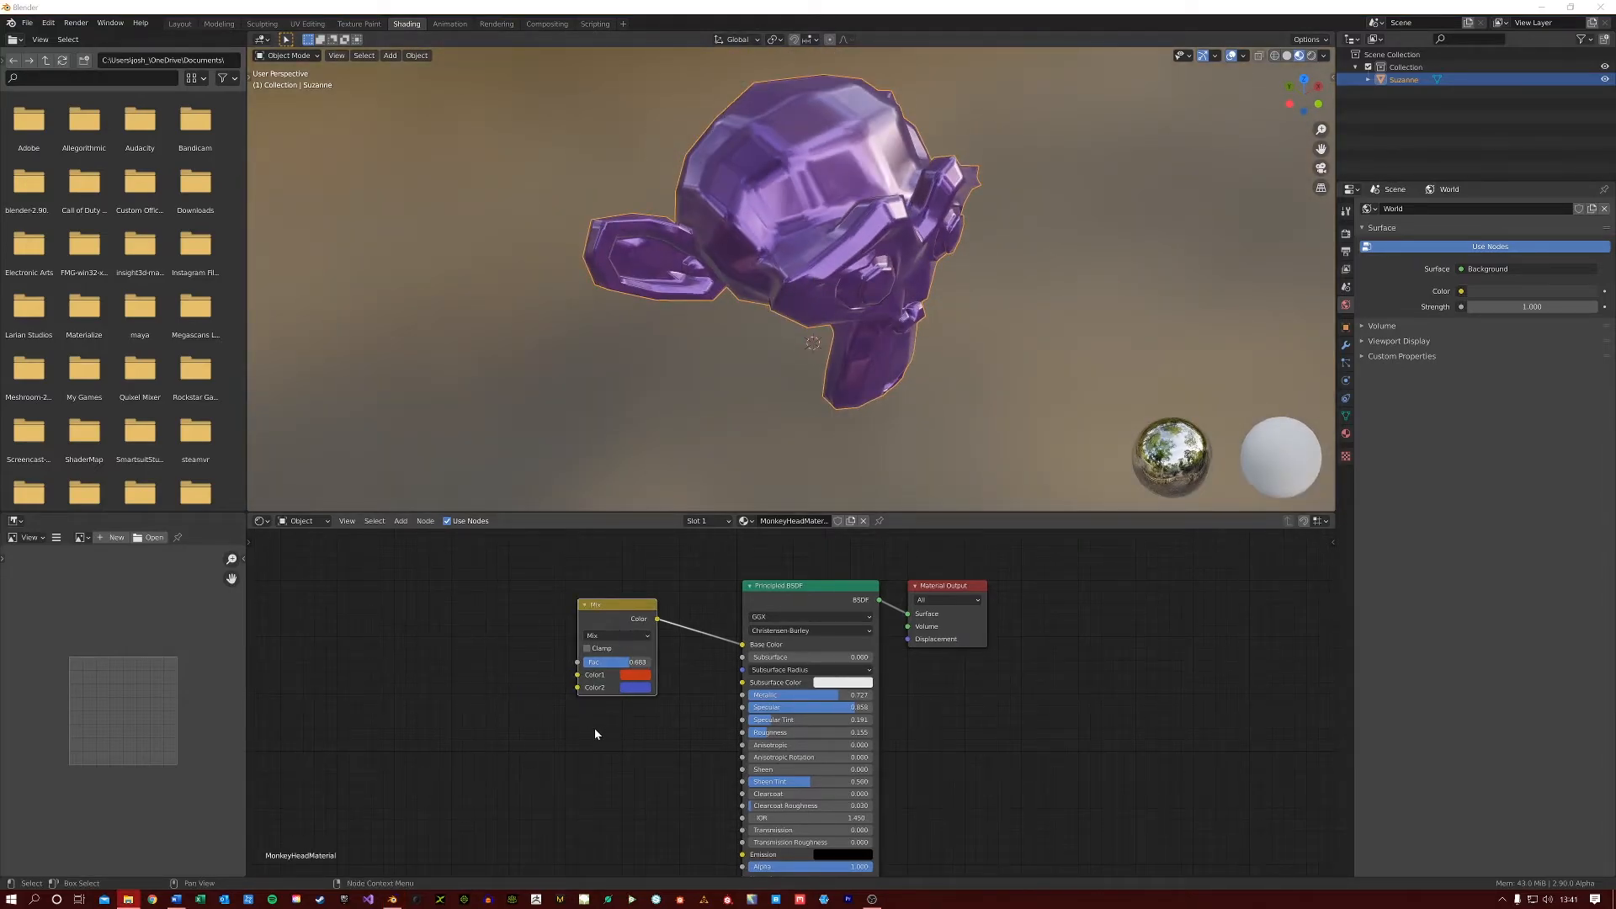
Add an empty Image Texture node beside the Mix node and delete it again
middle_drag(487, 705, 525, 711)
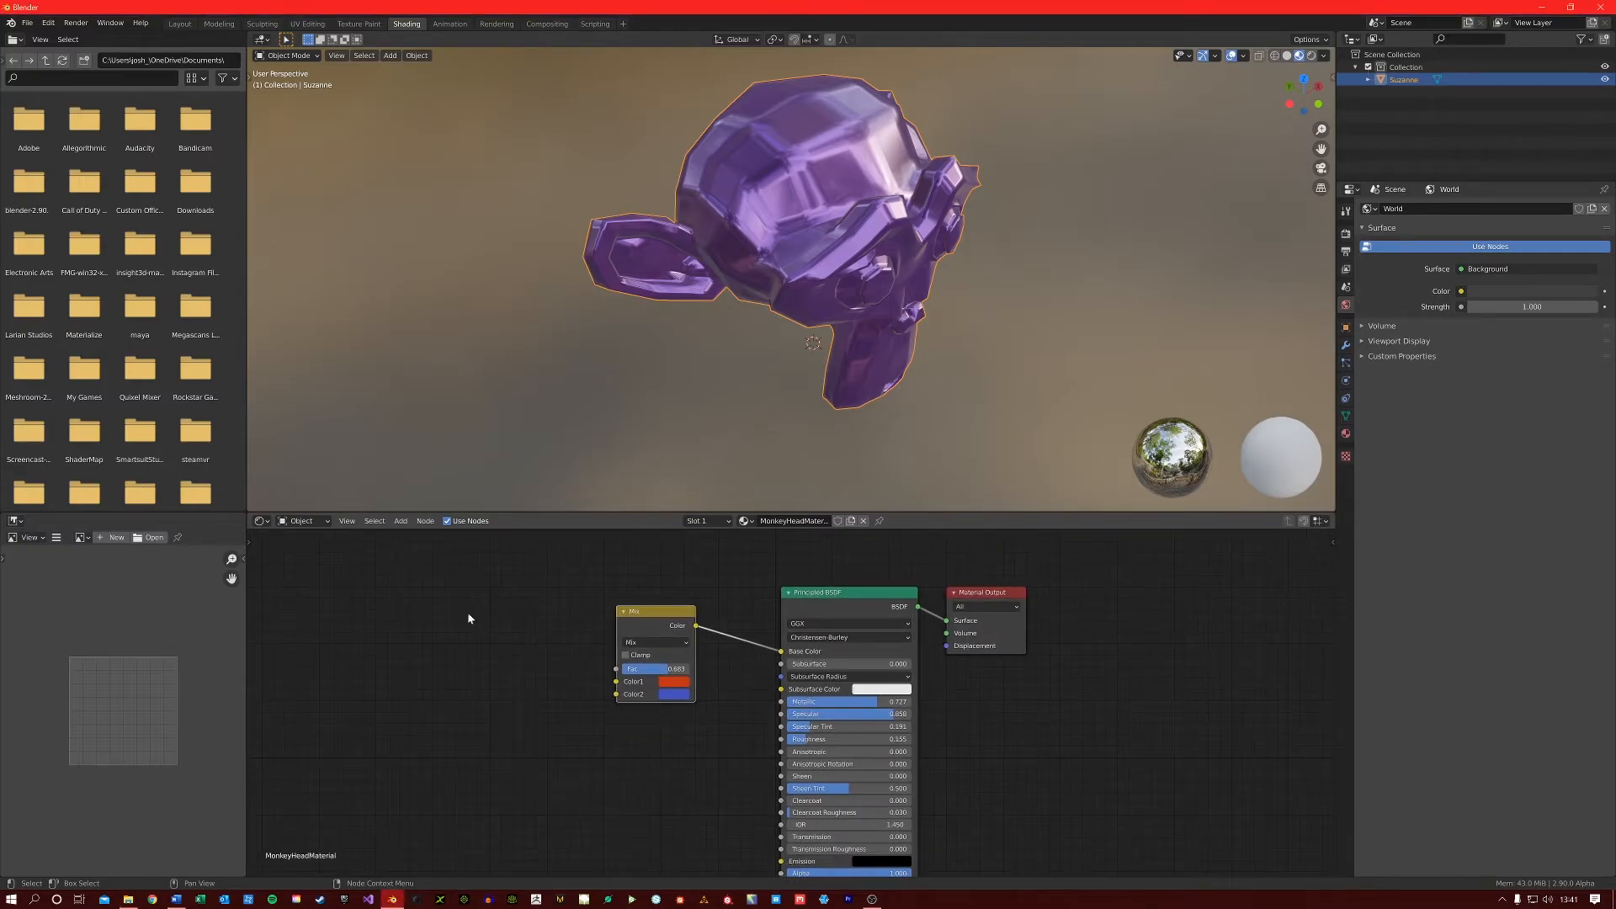
click(400, 521)
click(430, 546)
text(image)
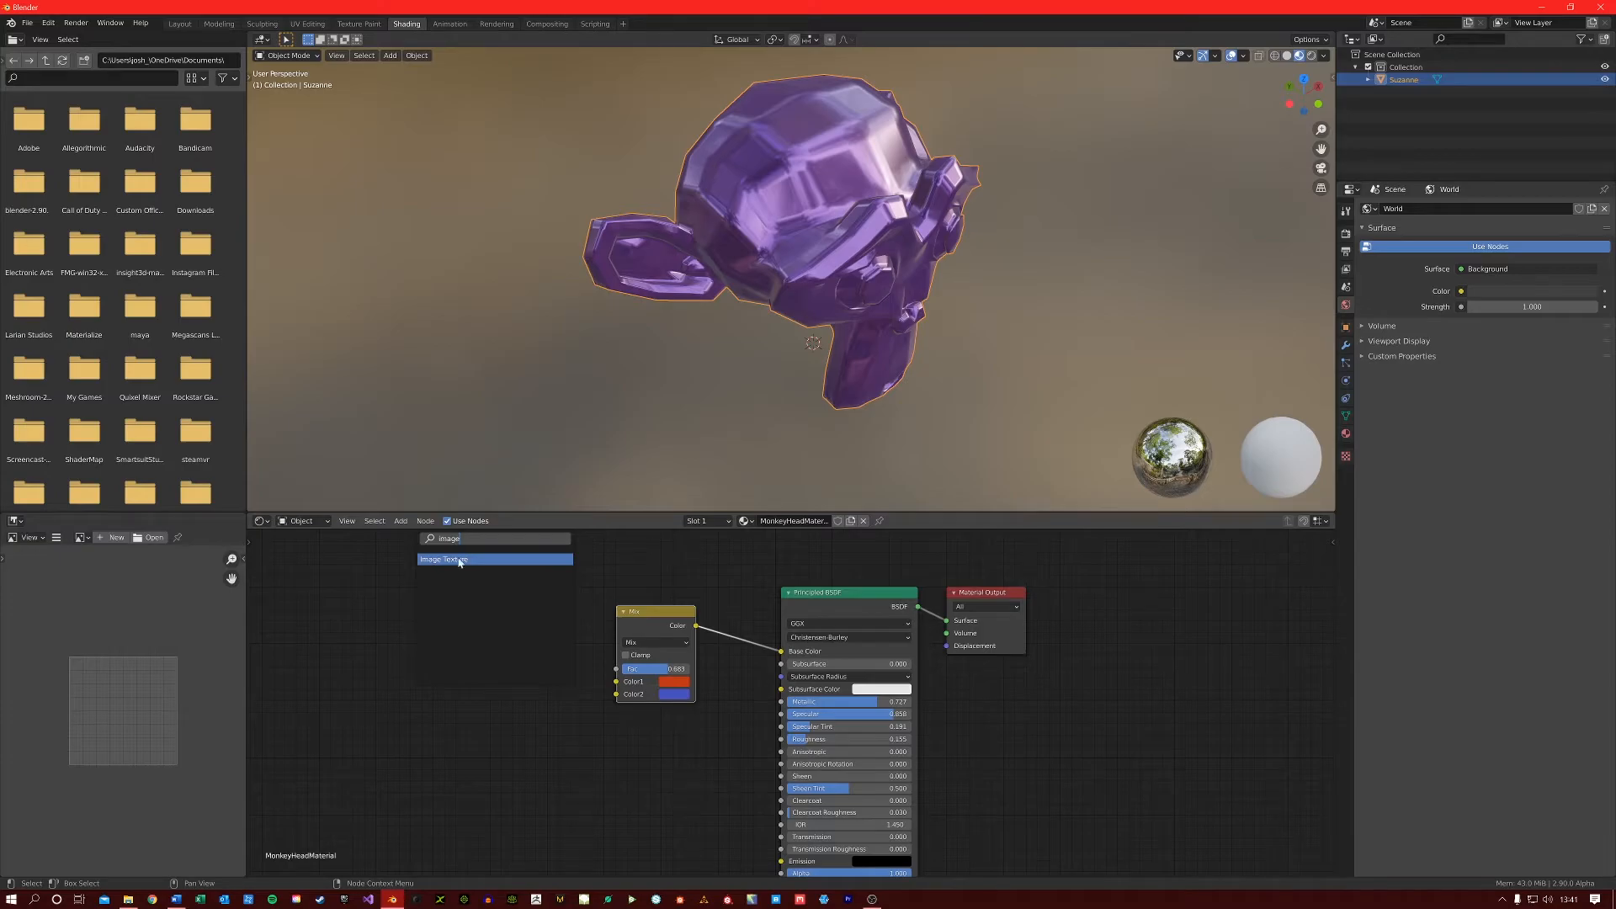
key(Return)
click(447, 583)
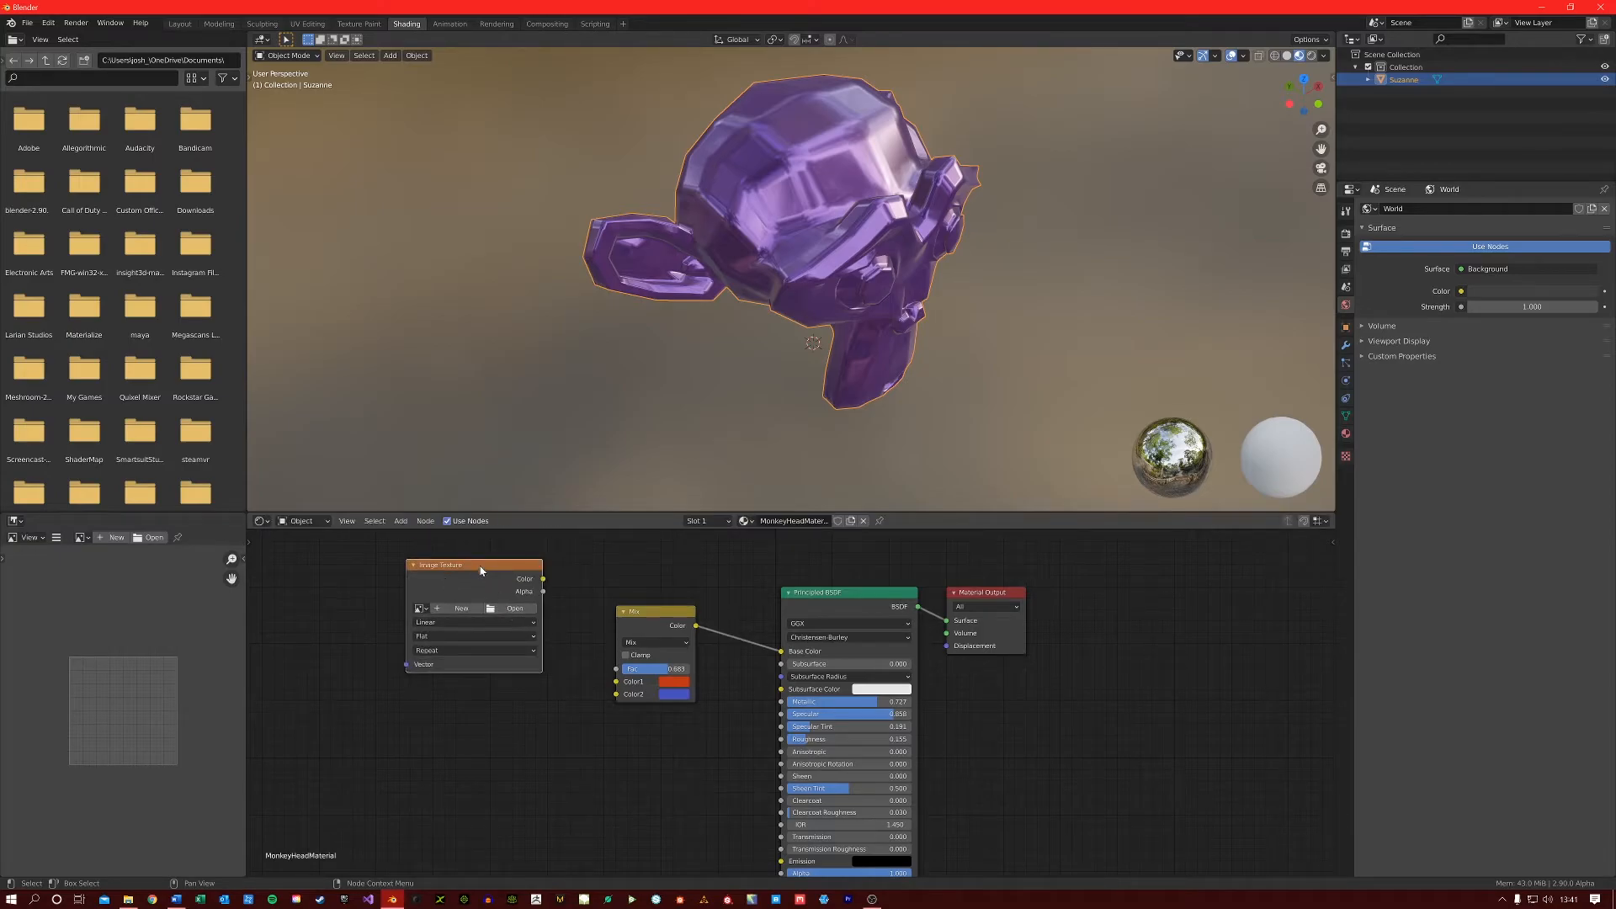
key(x)
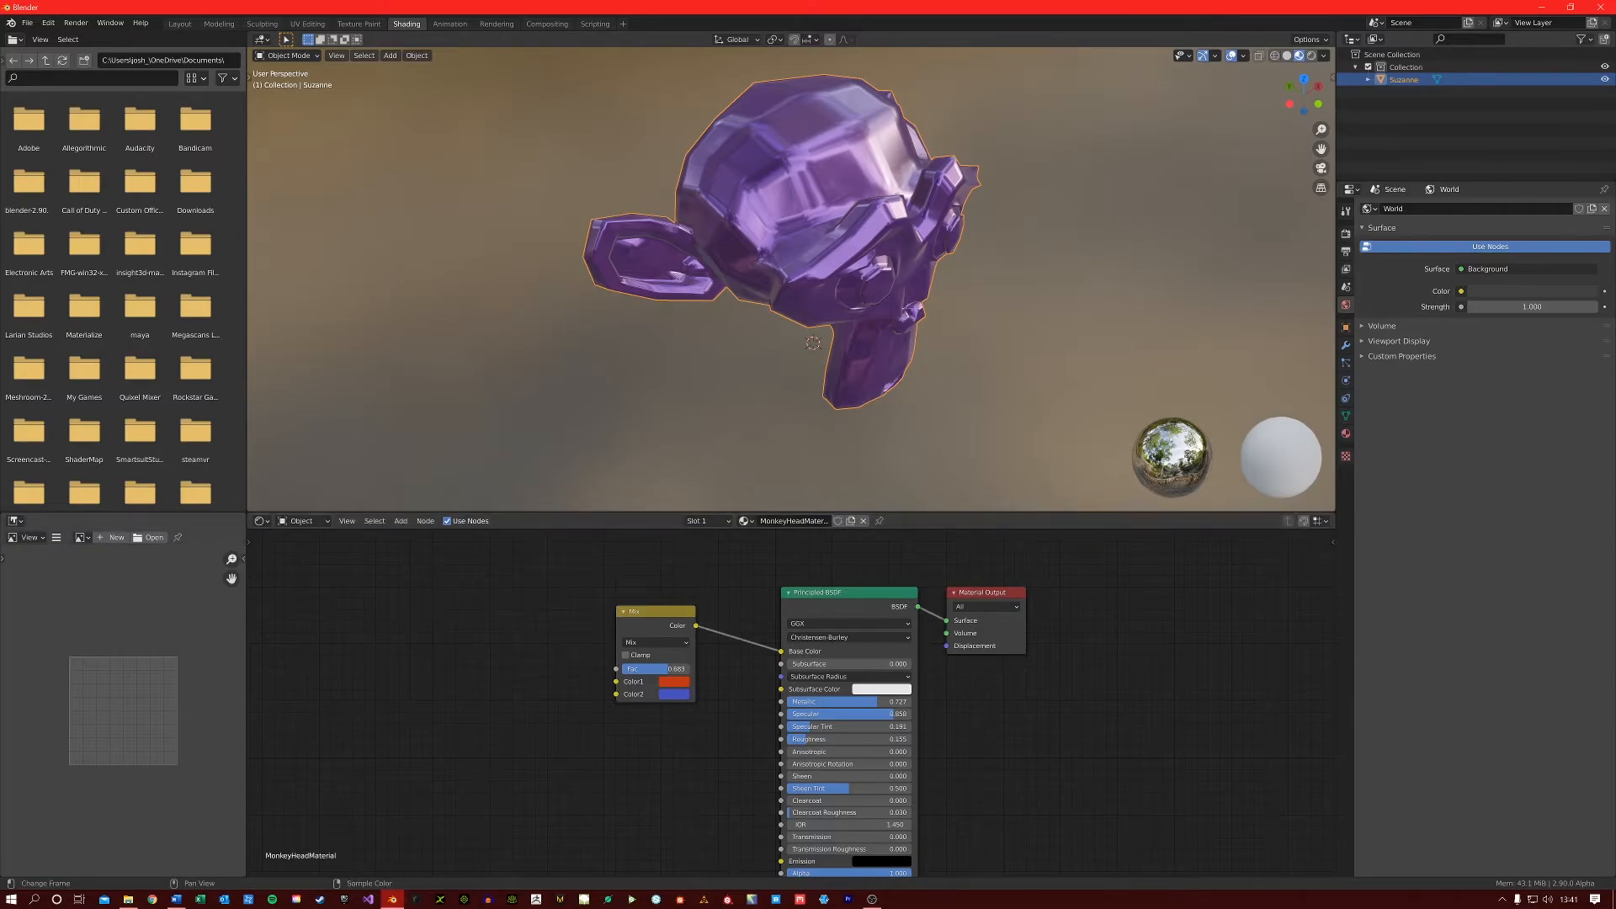
Bring the brick texture image from File Explorer into the shader nodes and connect its Color output to the Mix node's Color1
click(128, 899)
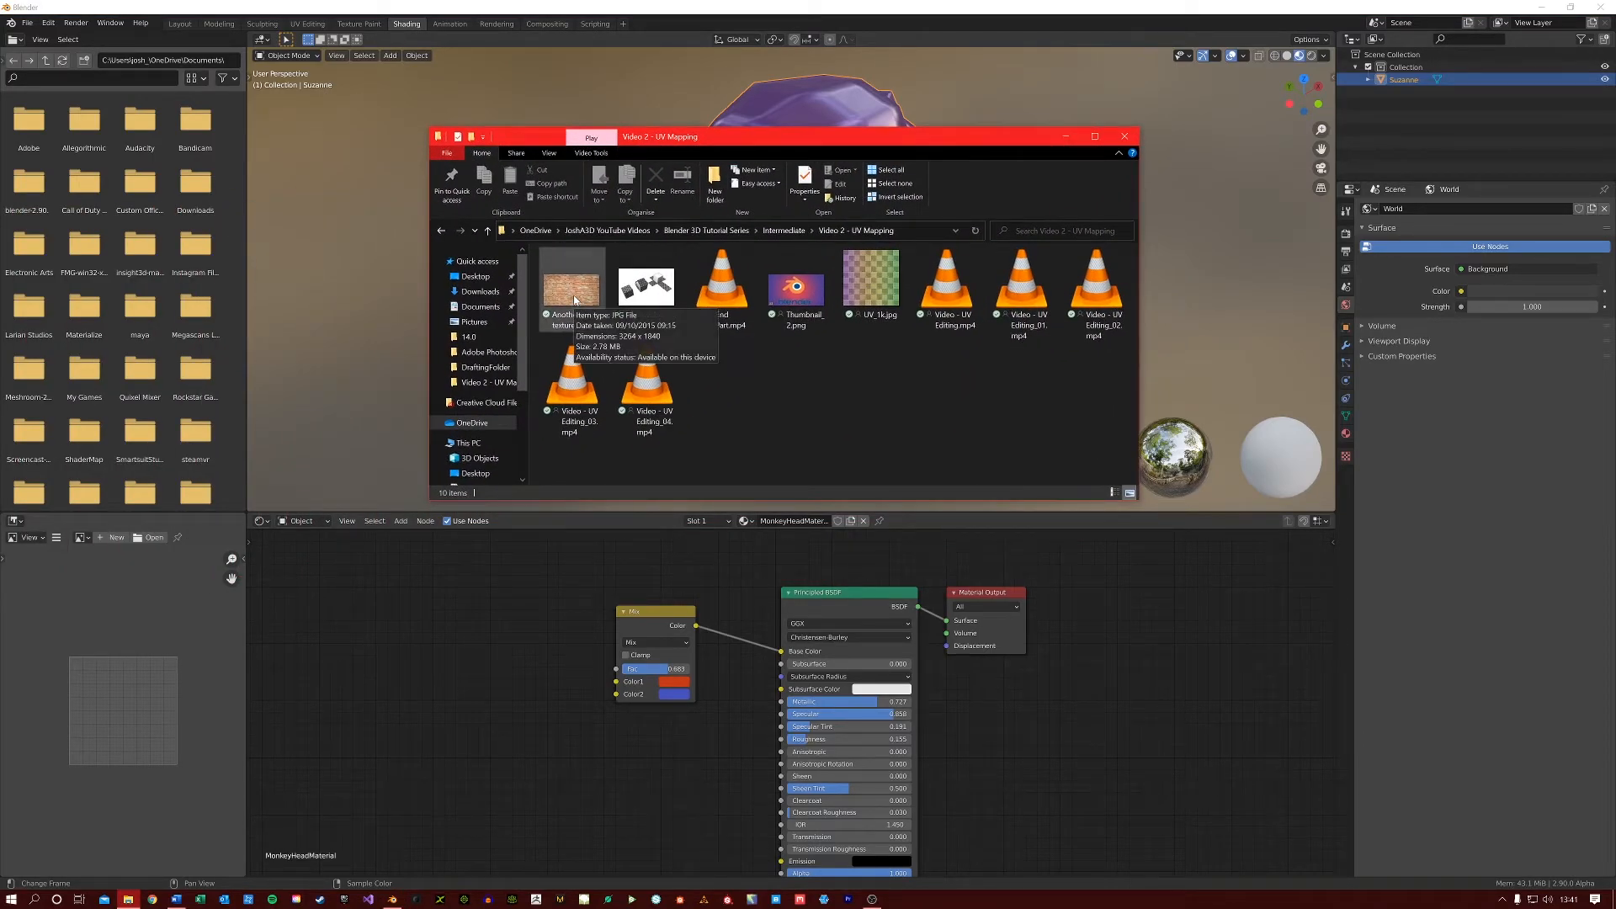
drag(576, 298, 456, 648)
drag(749, 137, 0, 270)
drag(505, 649, 622, 690)
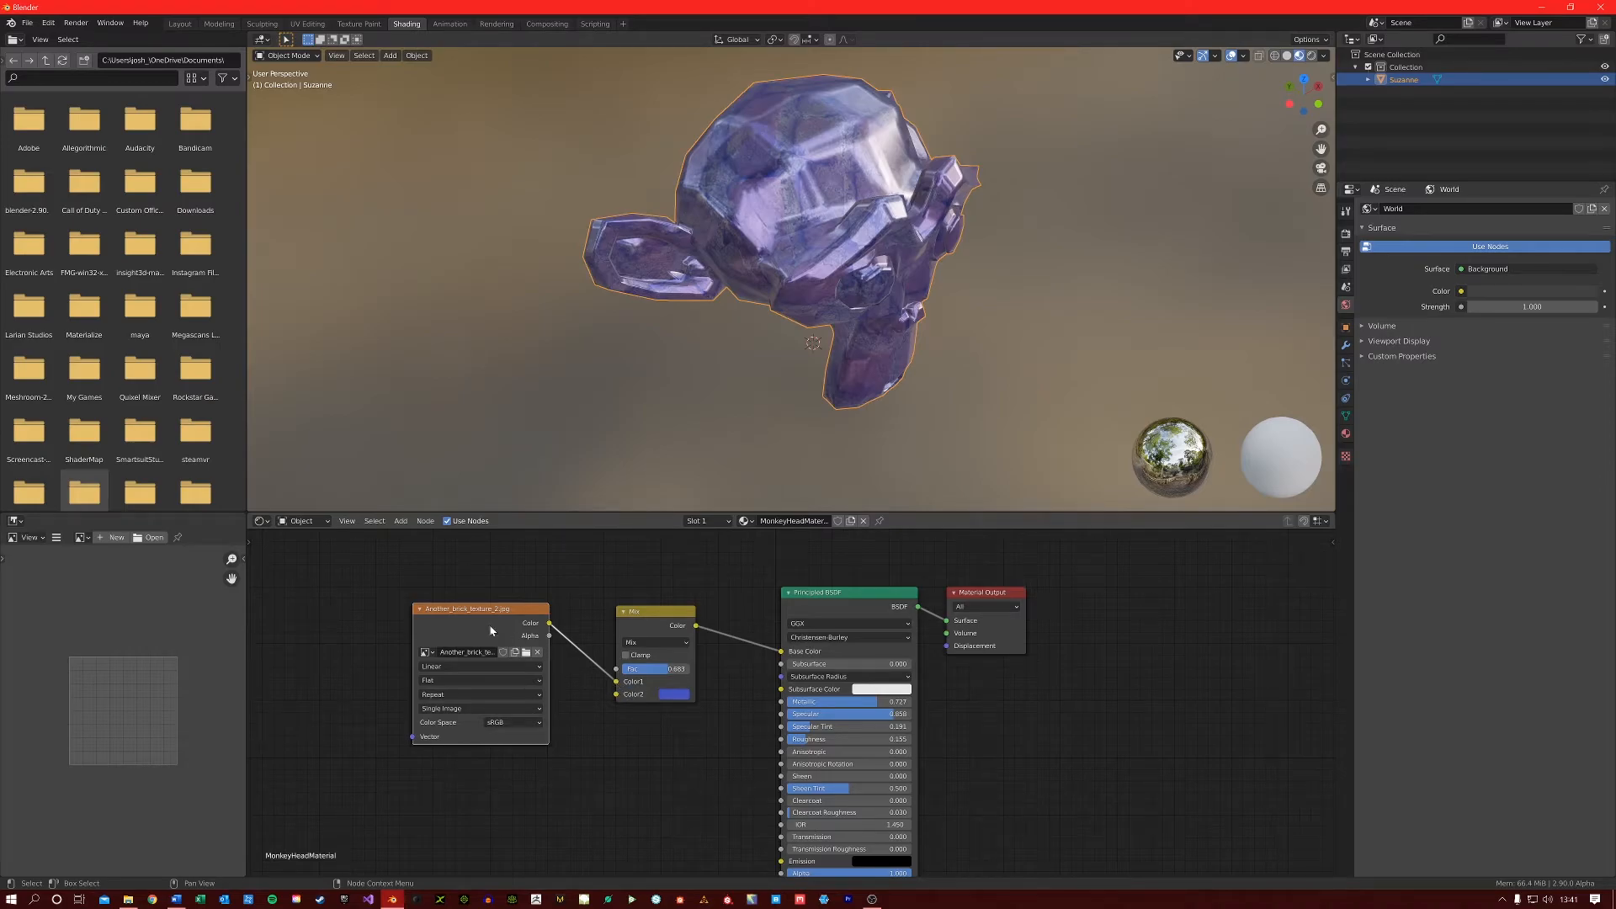
Lower the Mix node's factor so the brick texture dominates over the blue on the monkey head
middle_drag(856, 265, 815, 286)
scroll(806, 299, up, 3)
scroll(798, 310, down, 4)
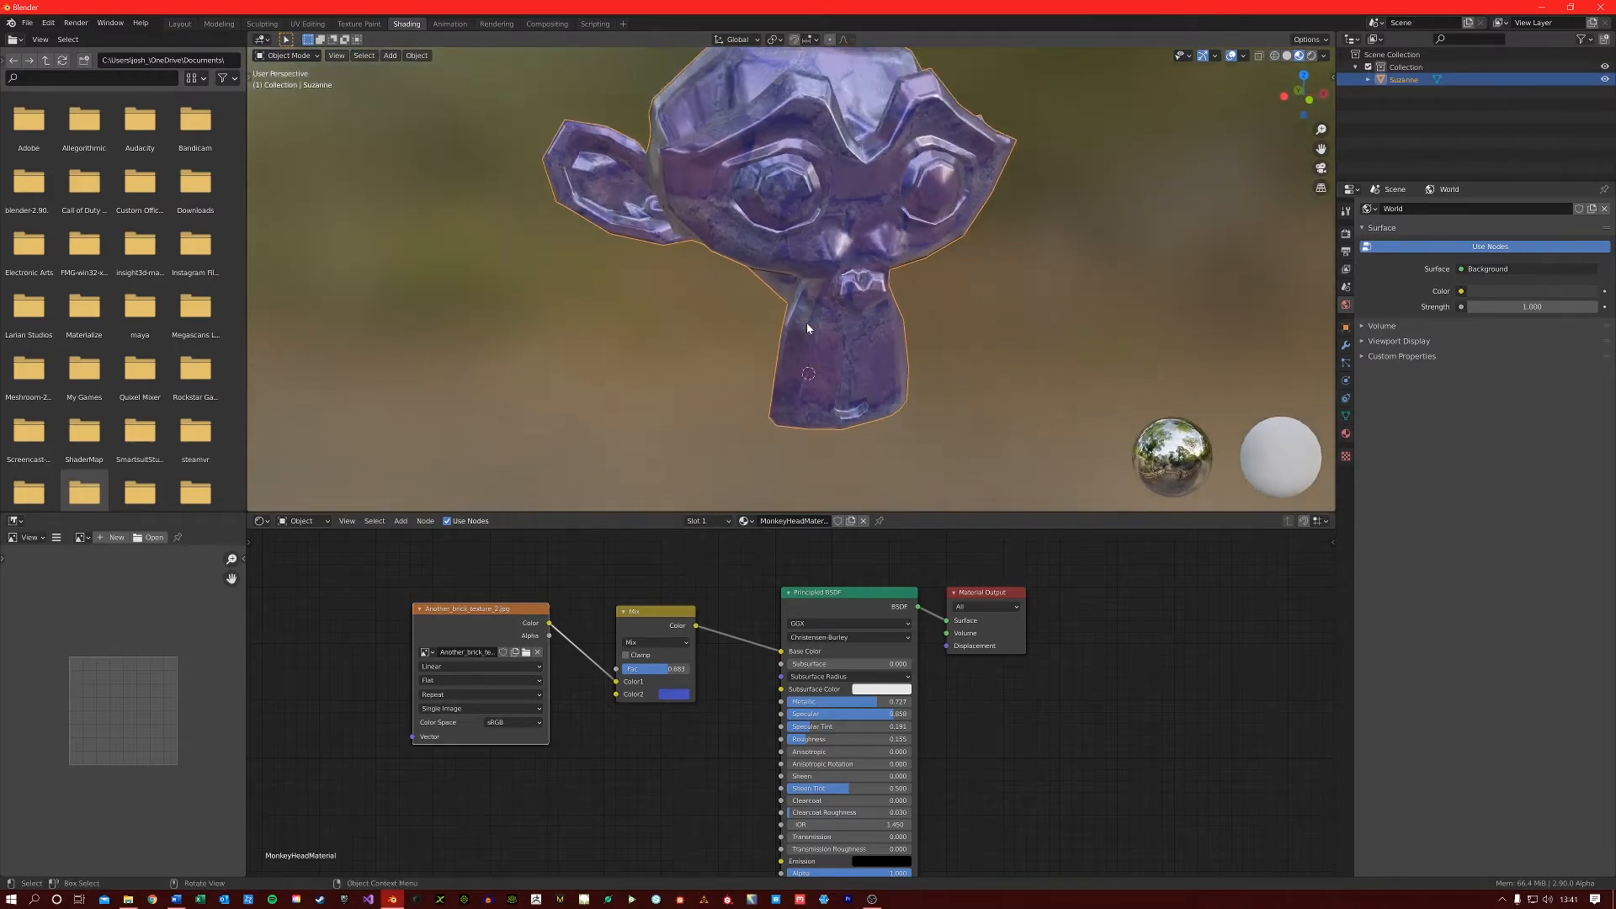
drag(670, 668, 630, 668)
mouse_move(794, 278)
middle_down()
mouse_move(859, 362)
mouse_move(926, 274)
mouse_move(874, 253)
mouse_move(825, 269)
middle_up()
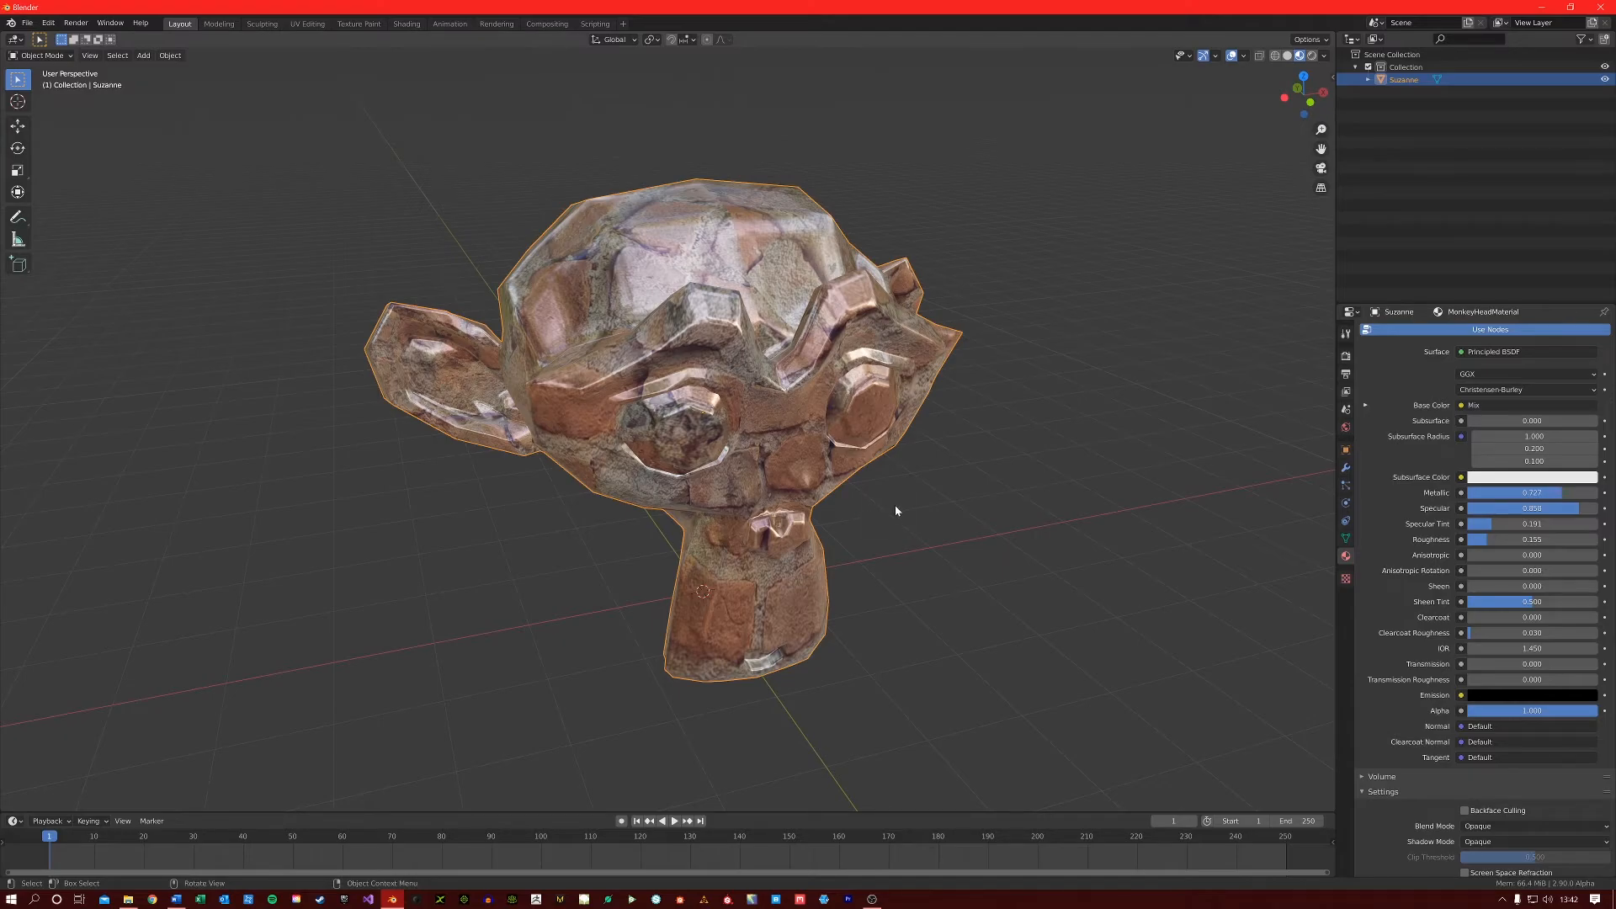
Add a second, empty material slot to the monkey head
scroll(1436, 469, up, 5)
scroll(1443, 465, up, 2)
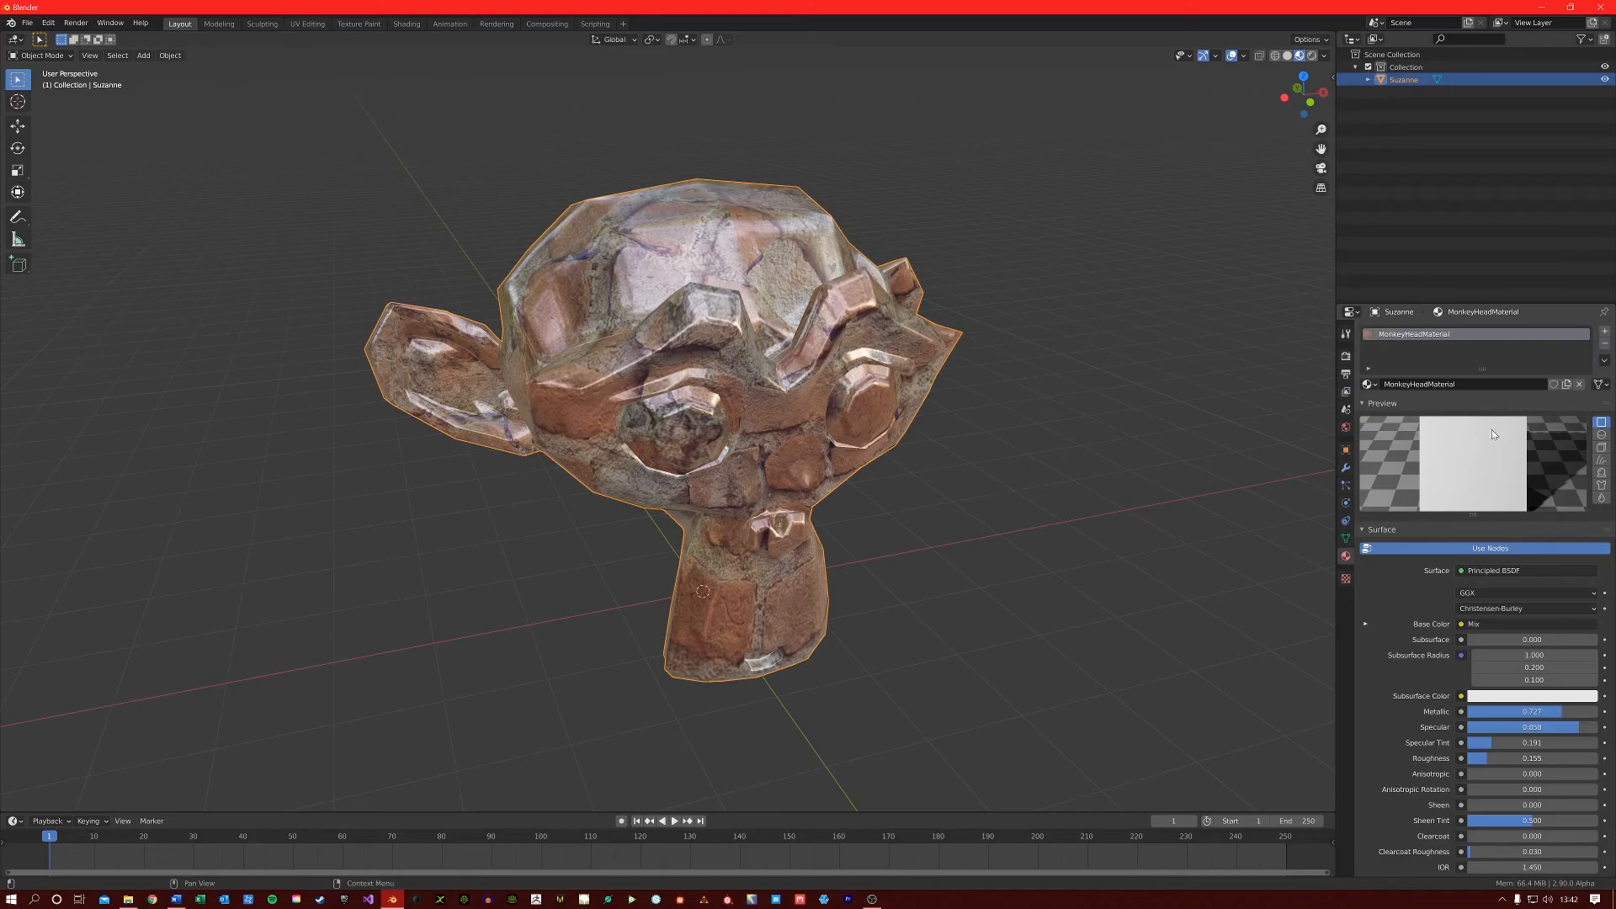
click(1606, 333)
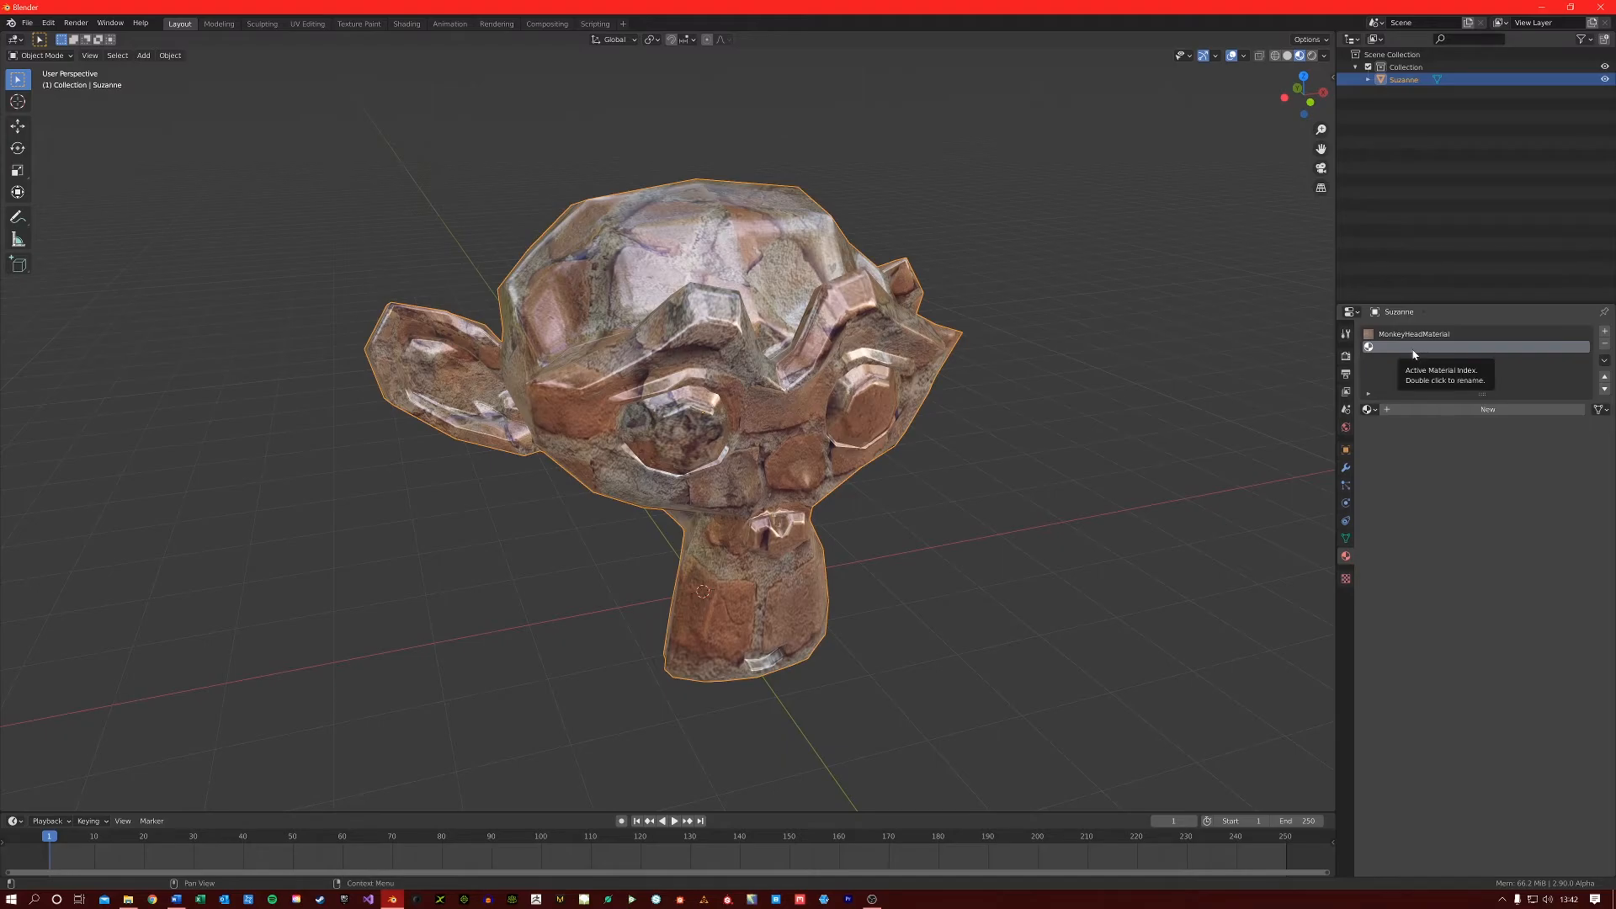
Create a new material in the monkey head's empty second slot and name it SECONDMATERIAL
click(1477, 411)
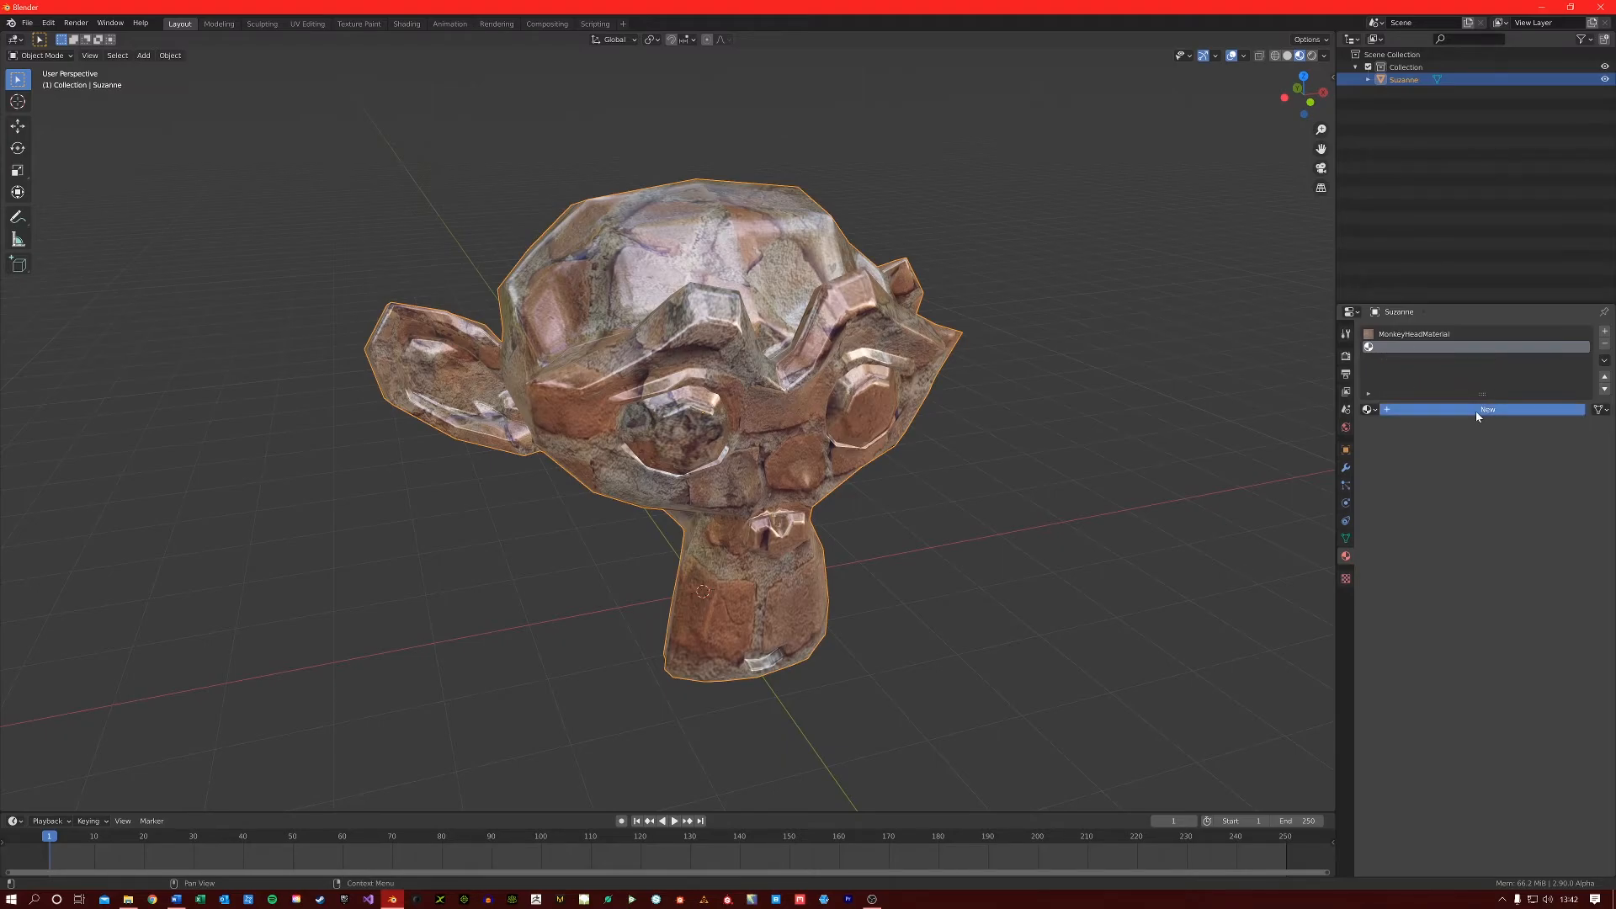
double_click(1411, 346)
text(SEC)
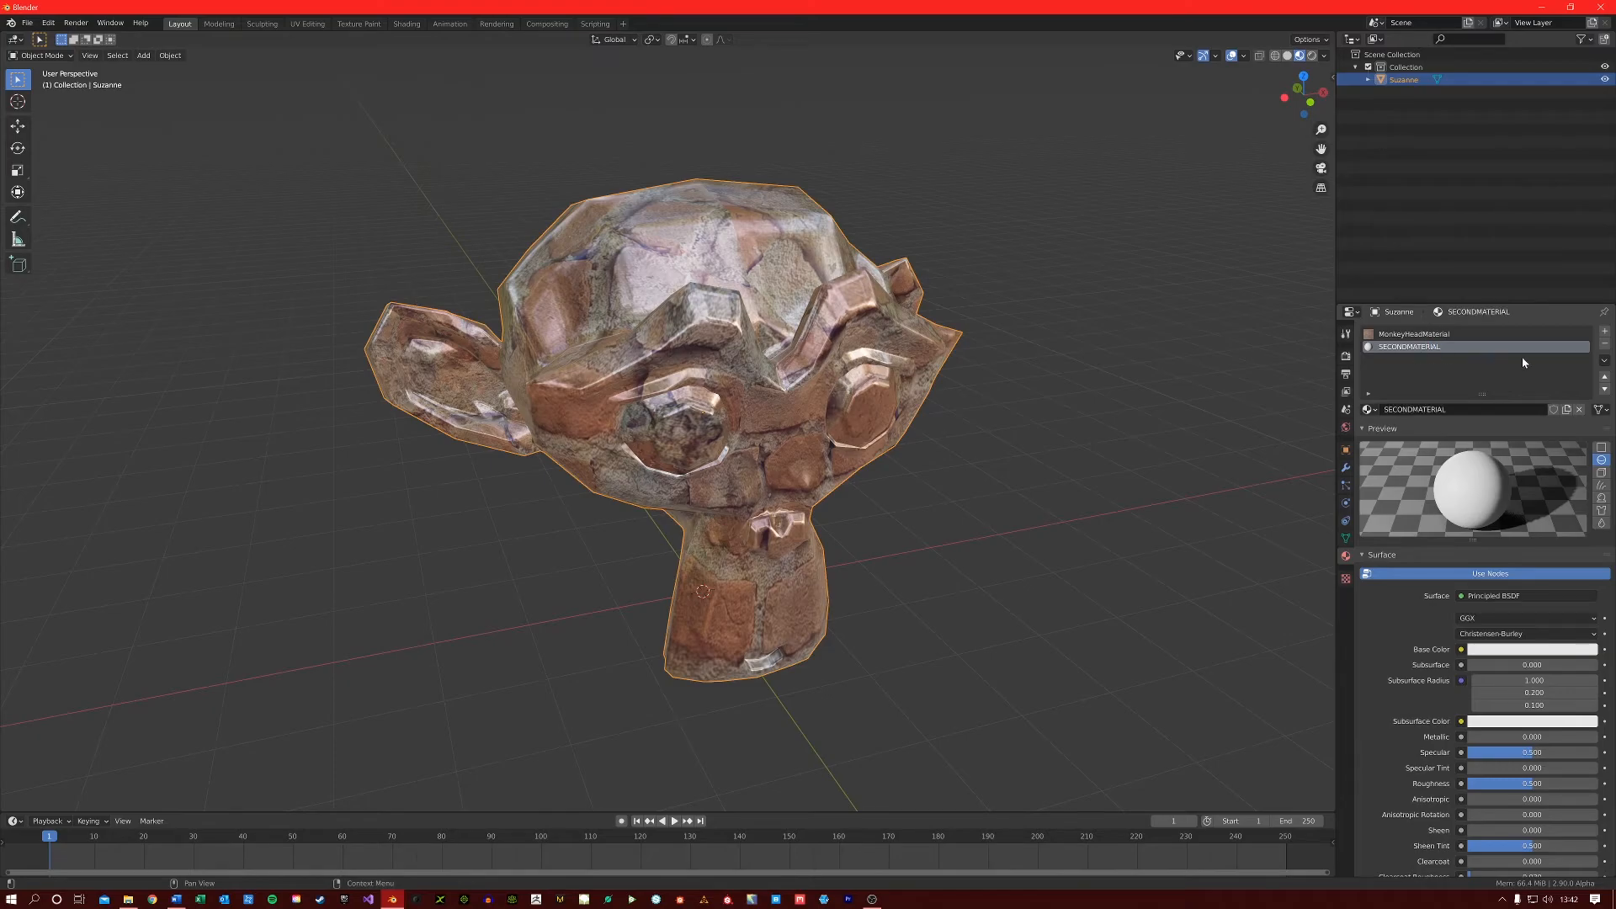
Circle-select the front of the monkey's face and neck in Edit Mode and assign SECONDMATERIAL to that selection
middle_drag(771, 405, 749, 430)
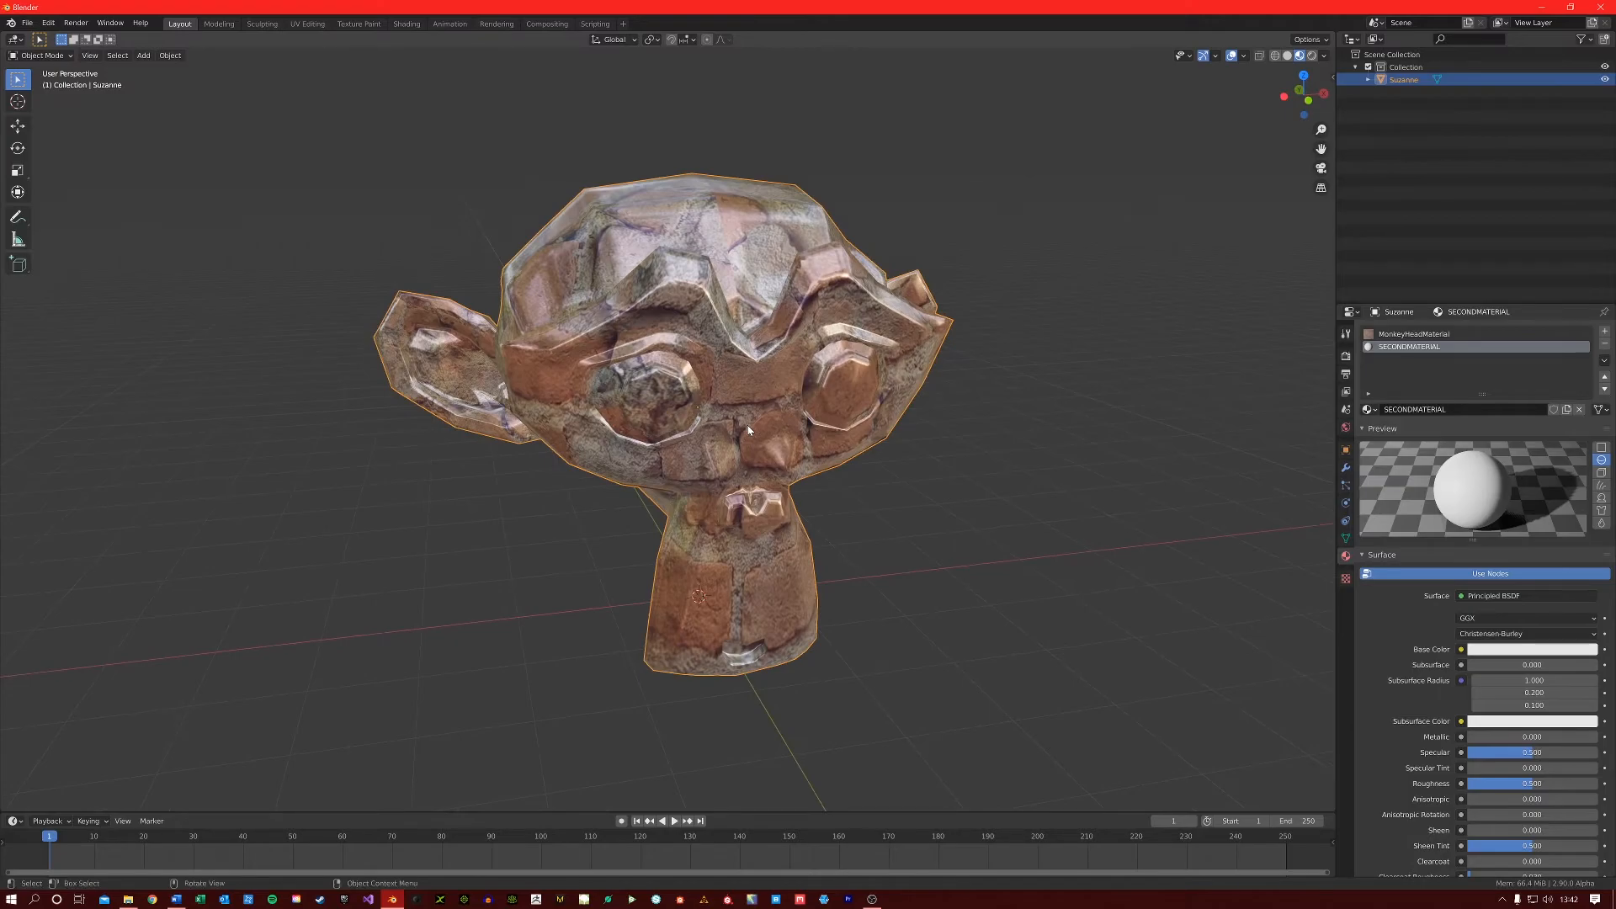
key(Tab)
click(248, 256)
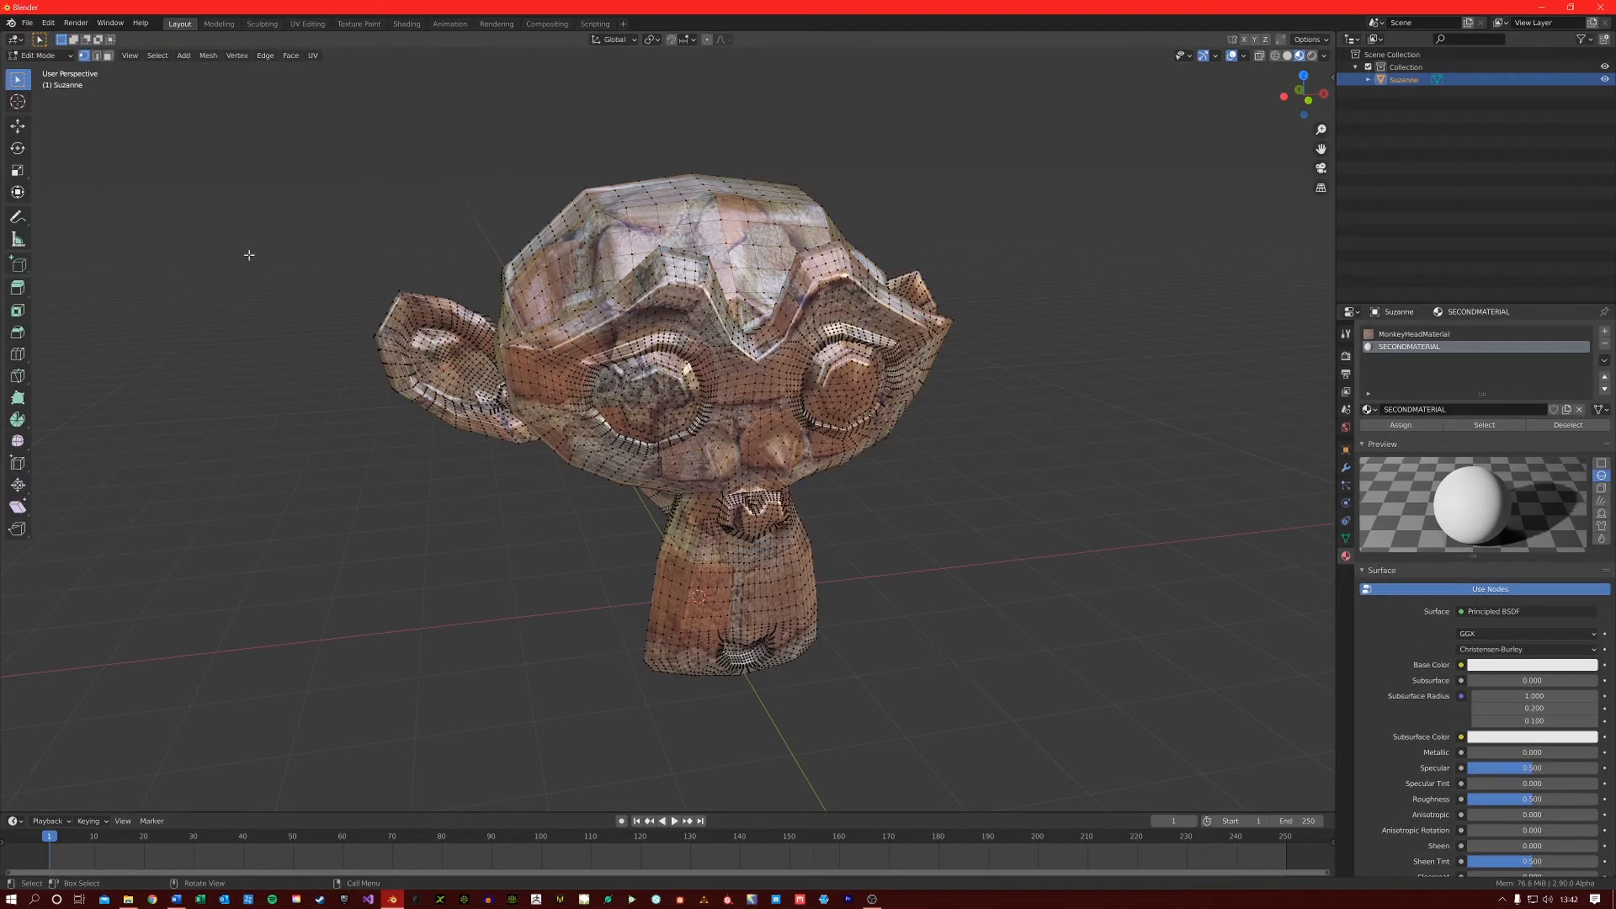
key(c)
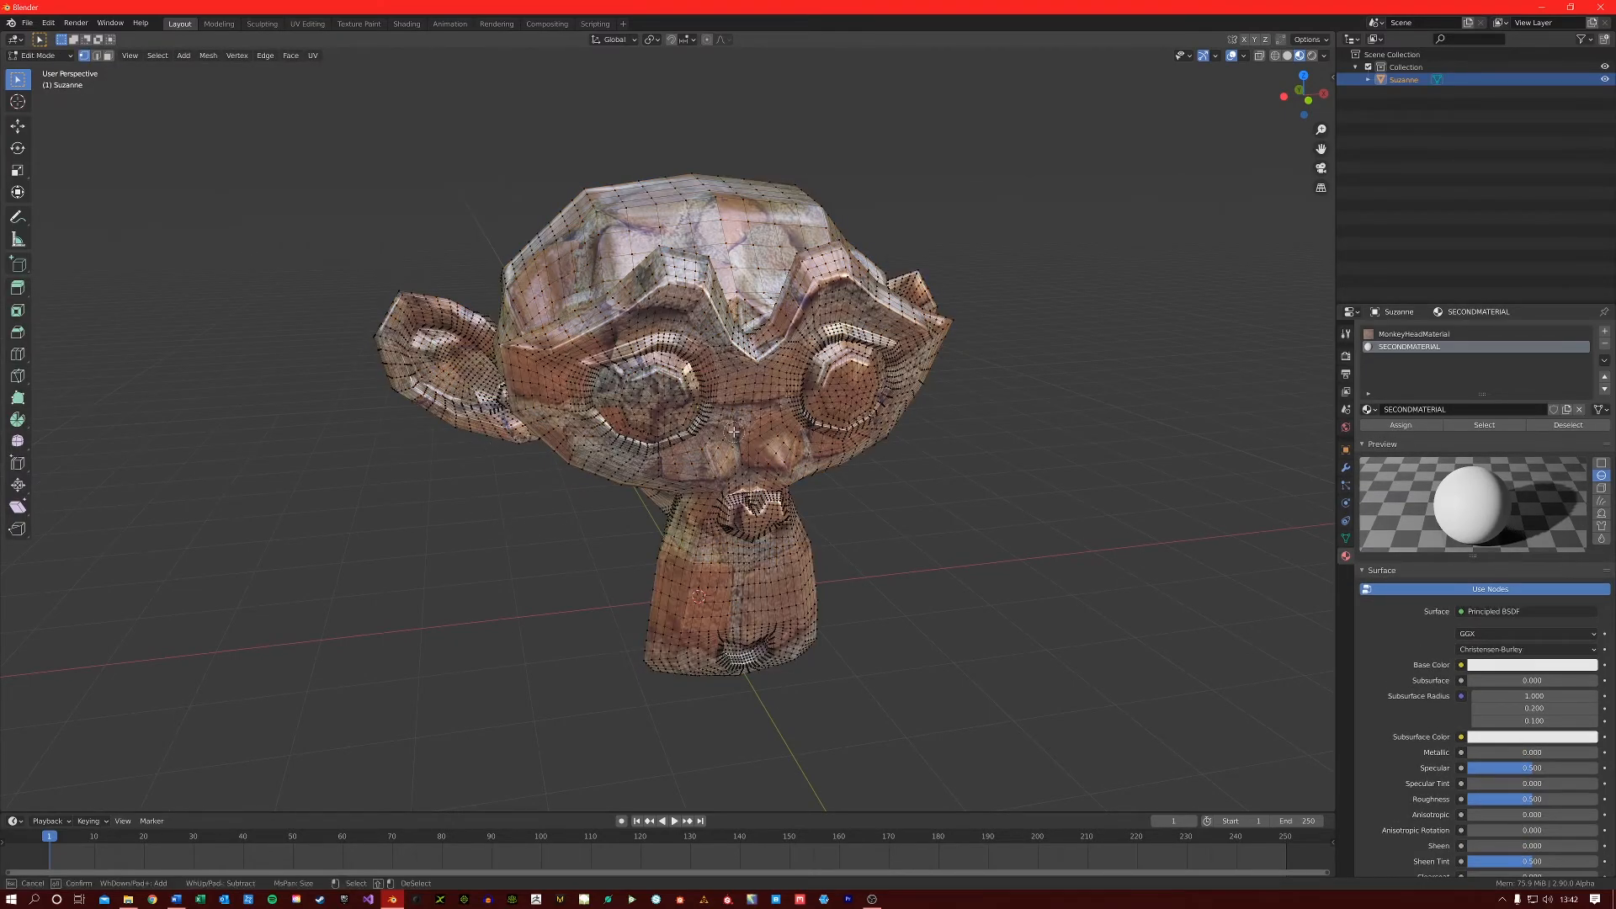
scroll(708, 430, down, 10)
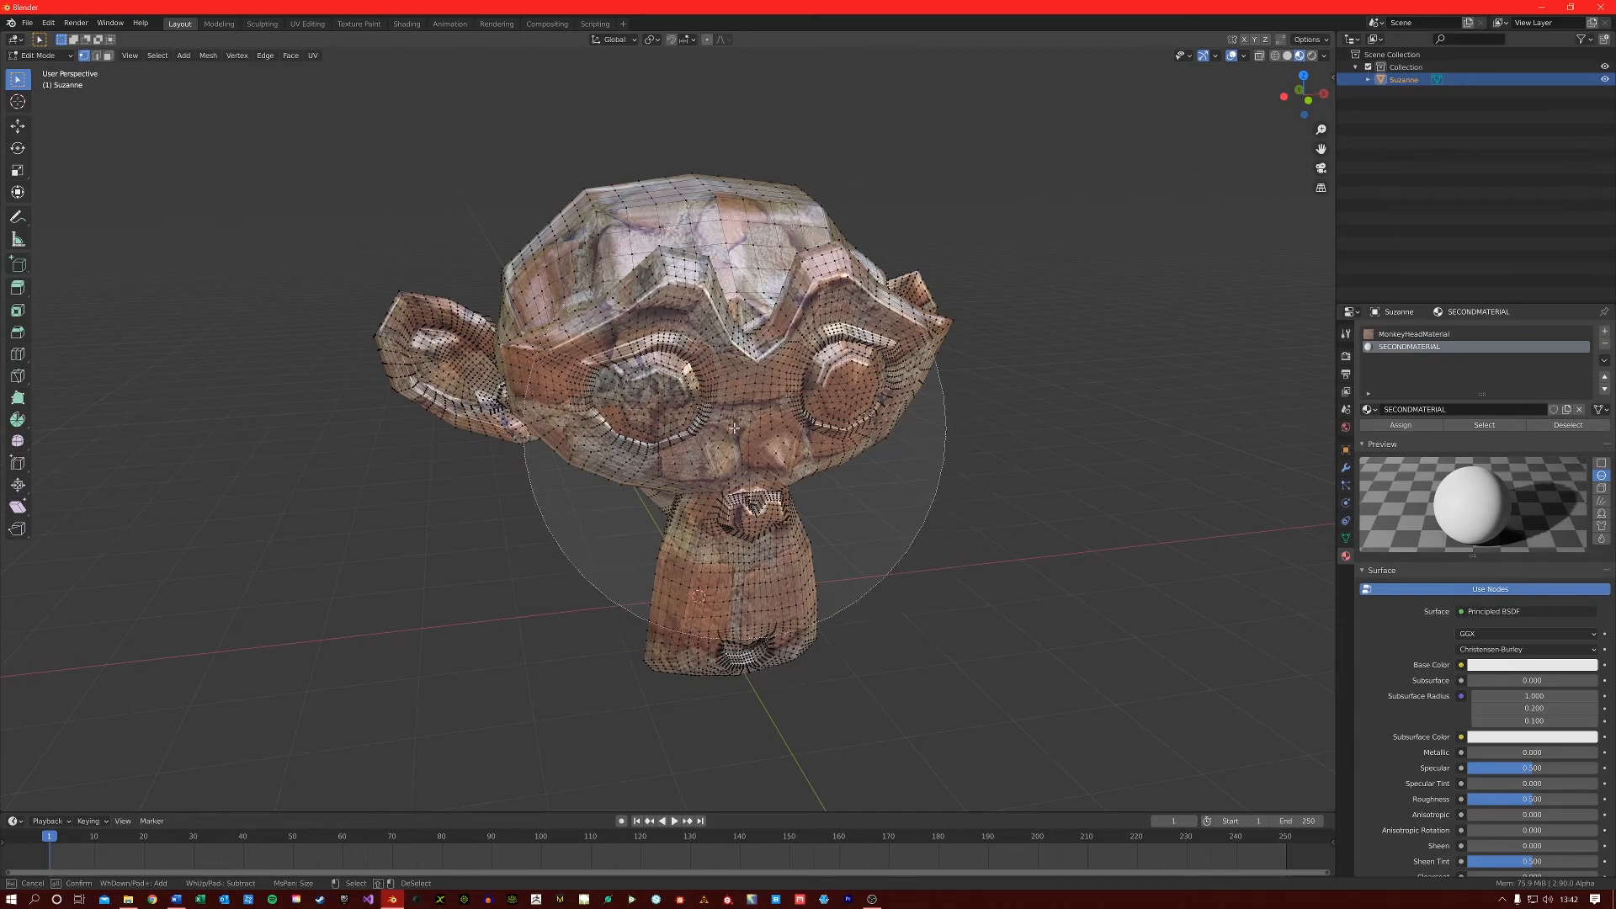
click(735, 428)
key(Escape)
mouse_move(726, 422)
middle_down()
mouse_move(745, 434)
mouse_move(730, 425)
middle_up()
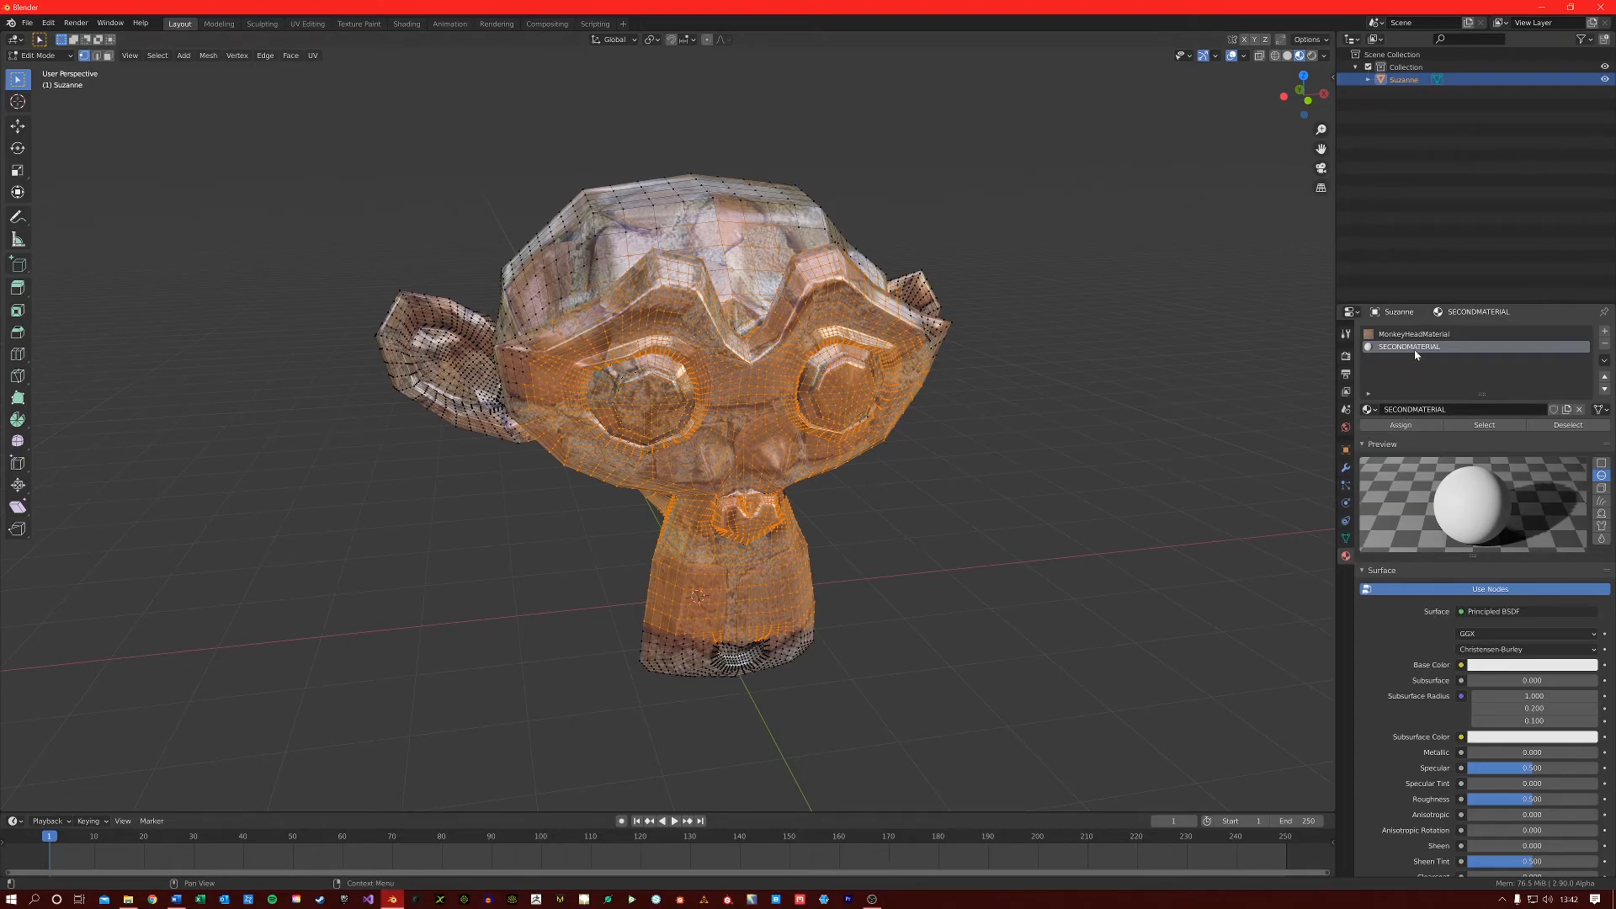
click(1404, 427)
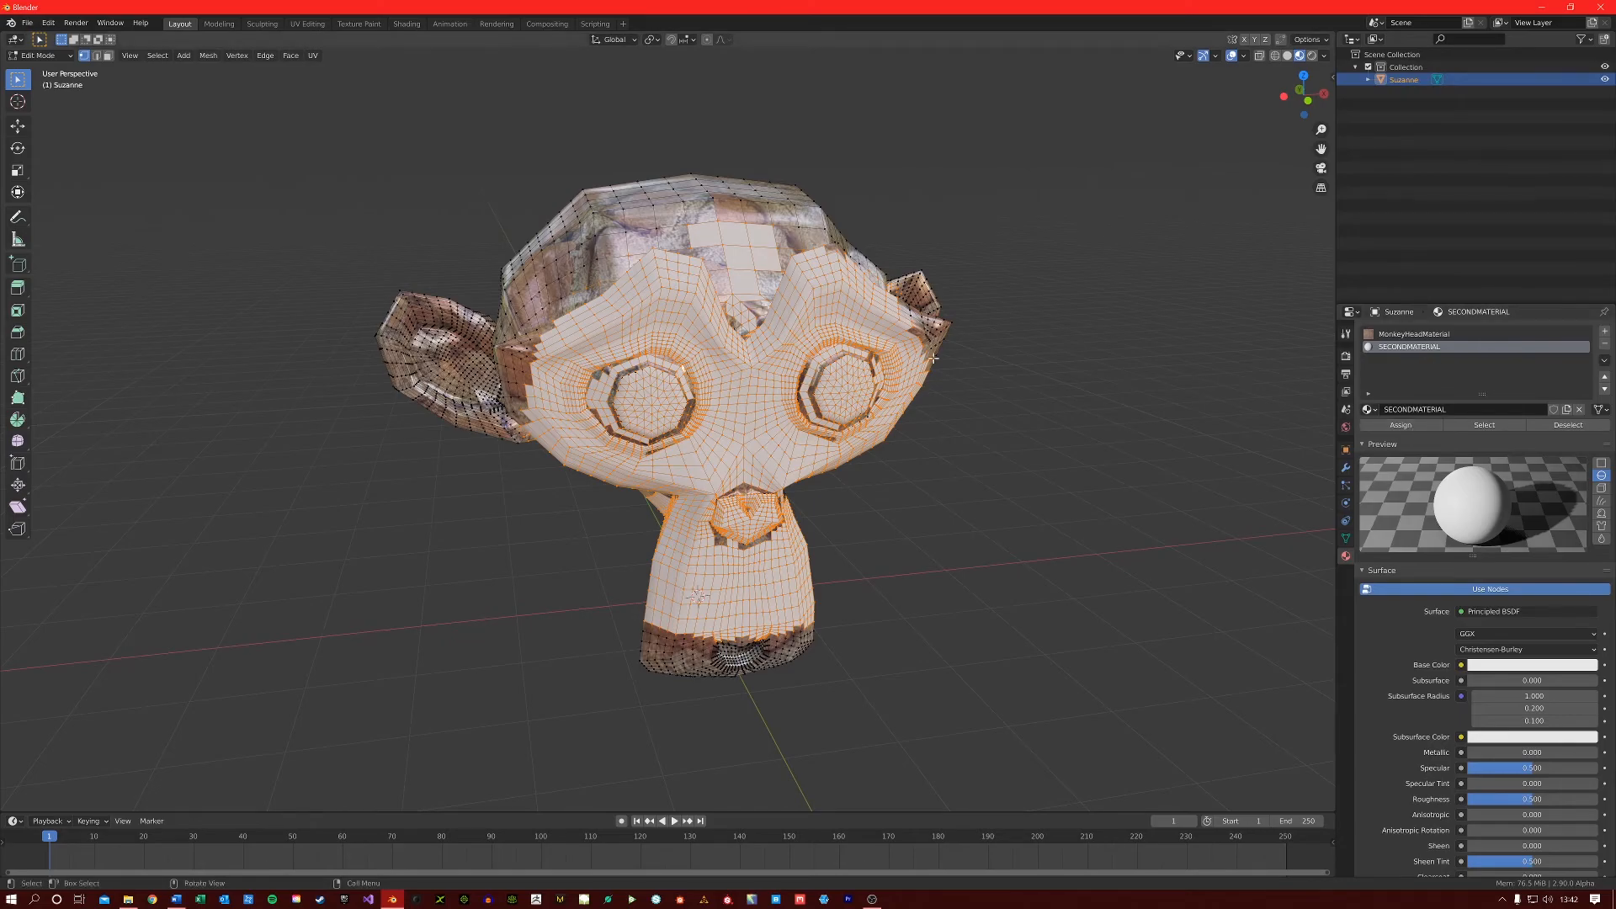
mouse_move(770, 476)
middle_down()
mouse_move(802, 477)
mouse_move(768, 486)
middle_up()
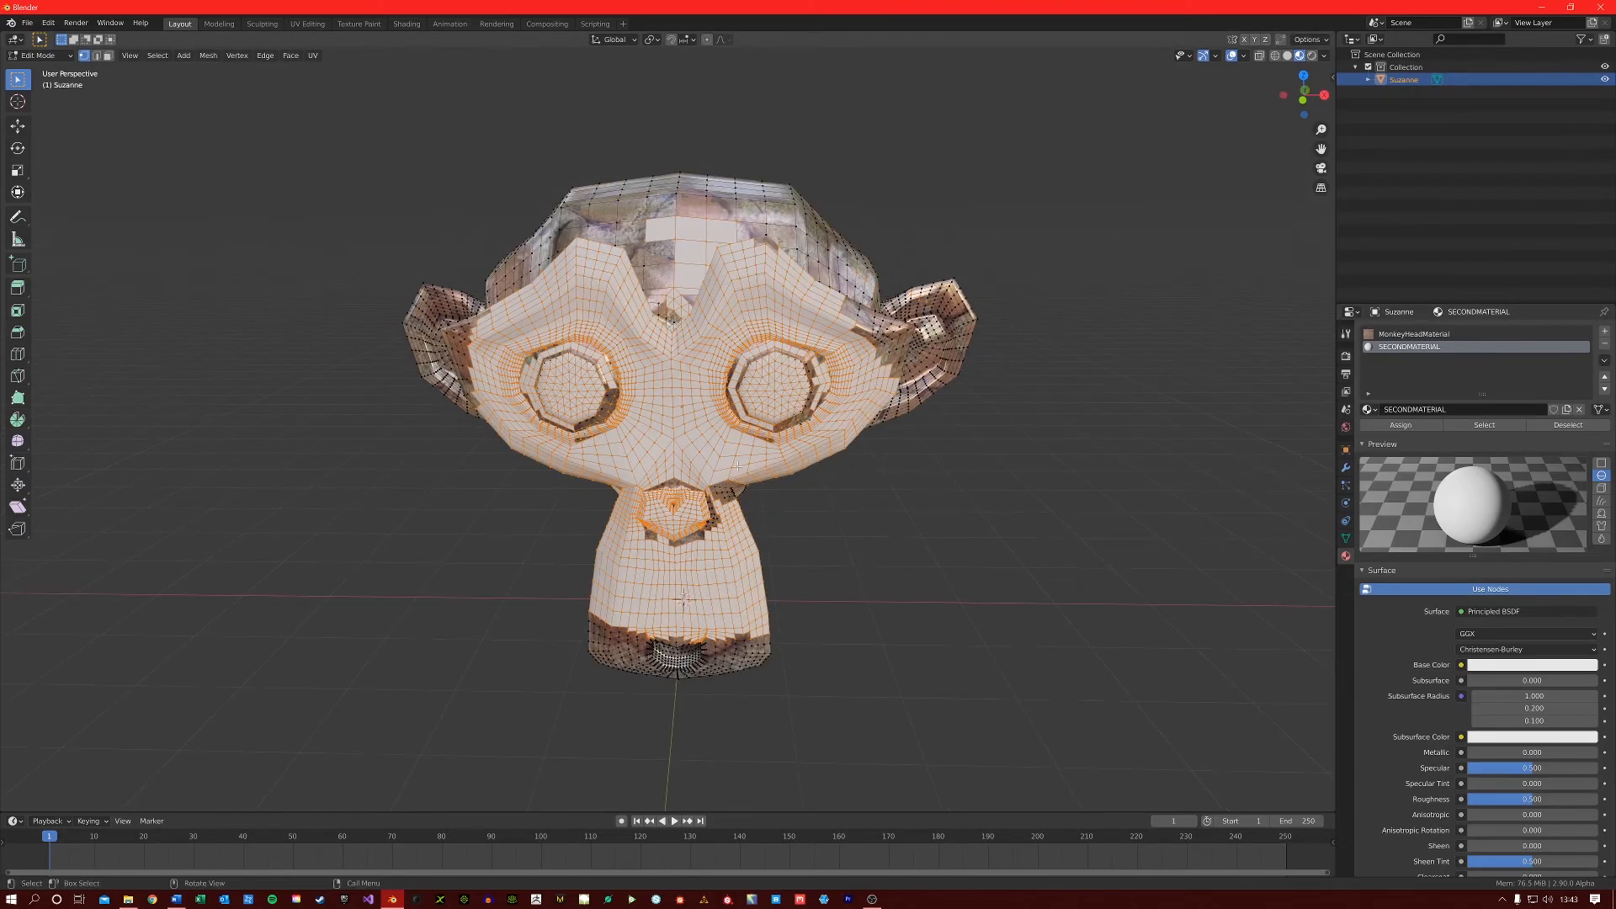
middle_drag(617, 469, 900, 398)
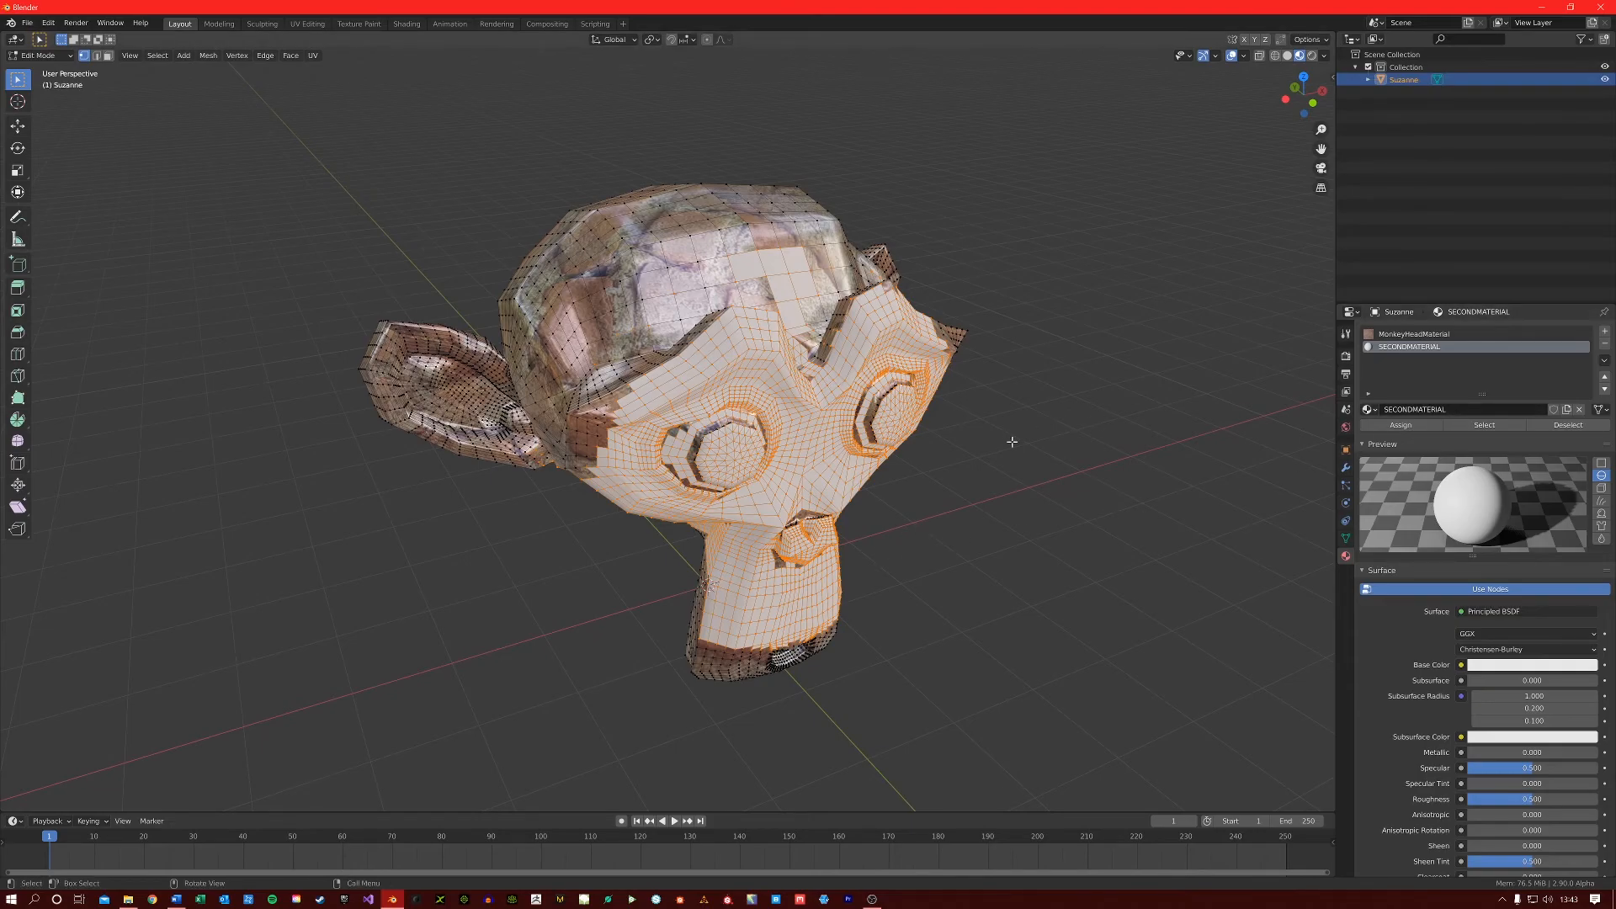
In Object Mode, remove the second material slot and add a new slot that uses the existing SECONDMATERIAL
key(Tab)
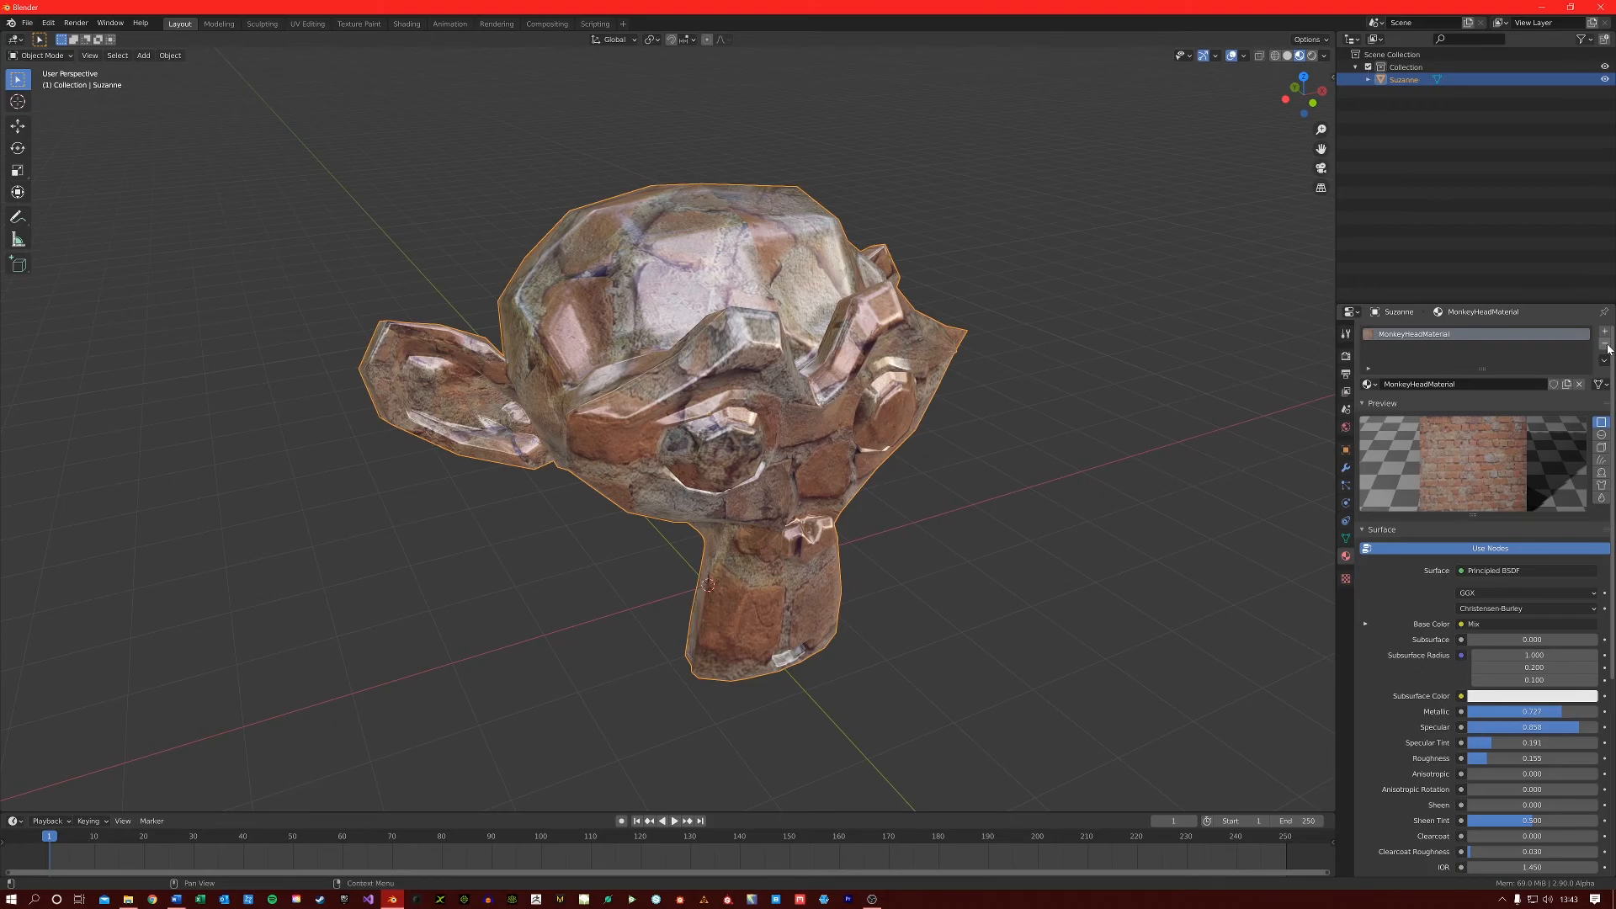
click(1369, 385)
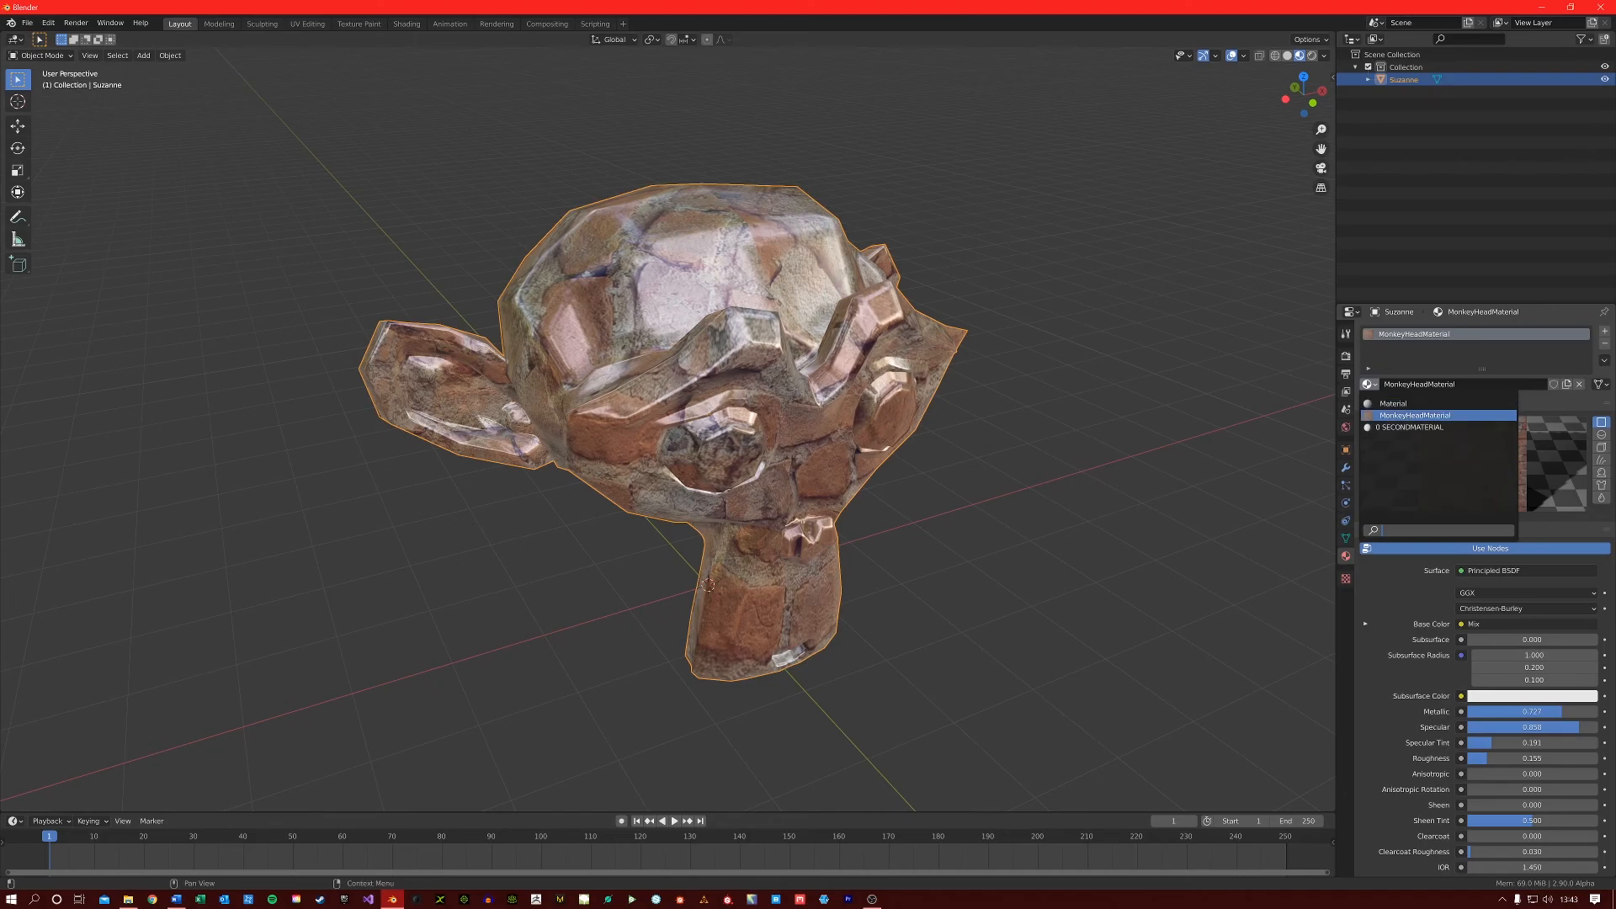
click(1608, 334)
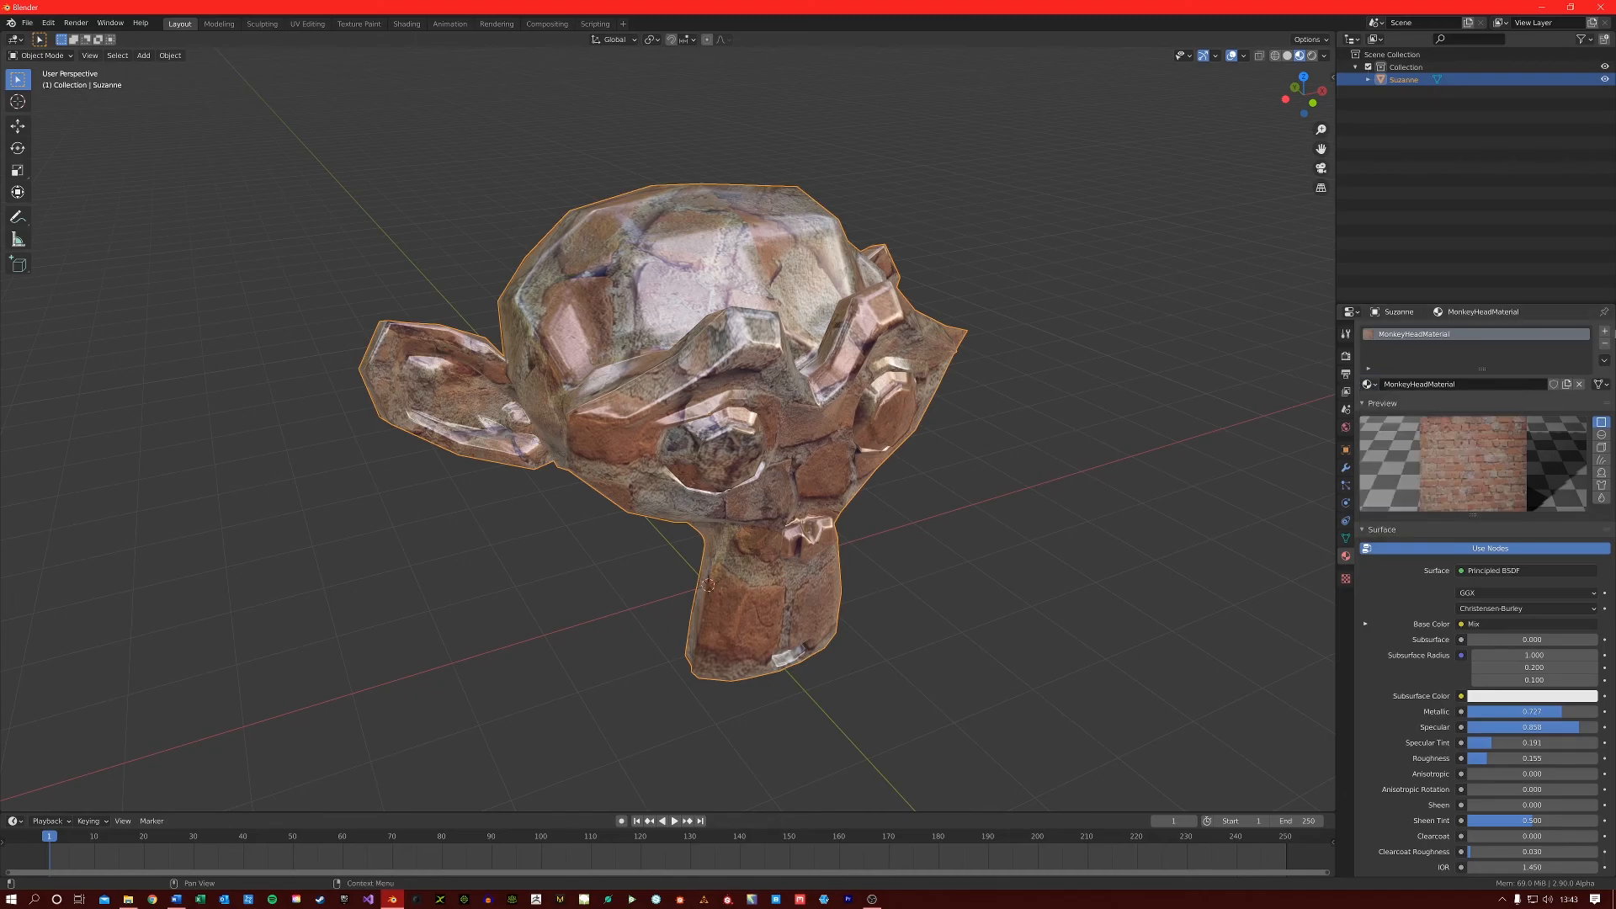
click(1608, 333)
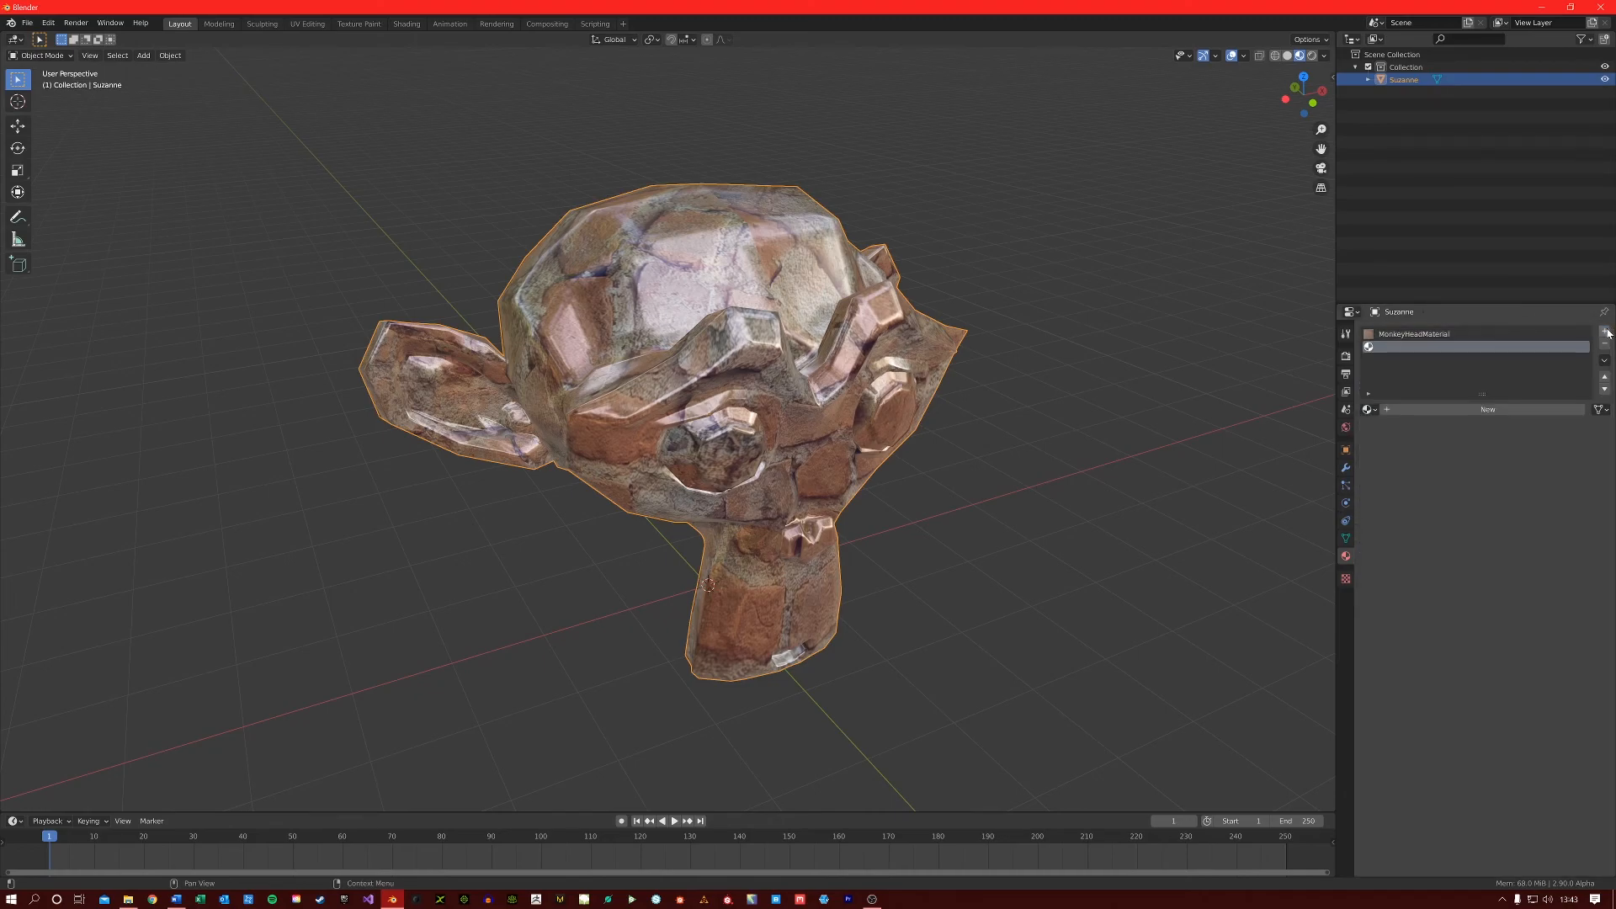
click(1370, 410)
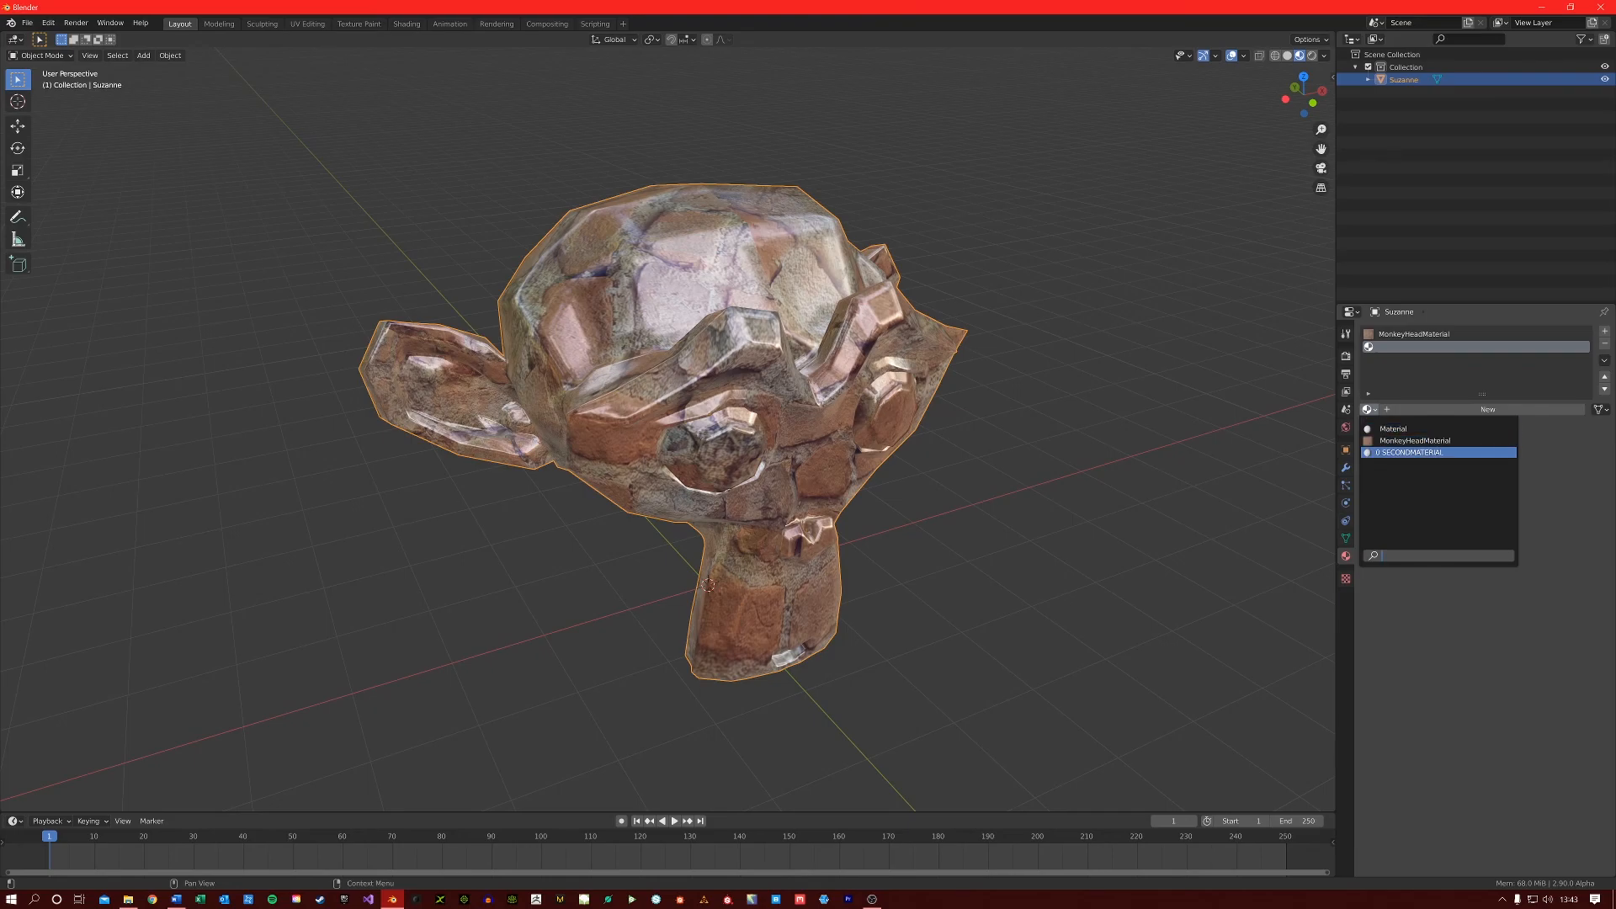
click(1401, 453)
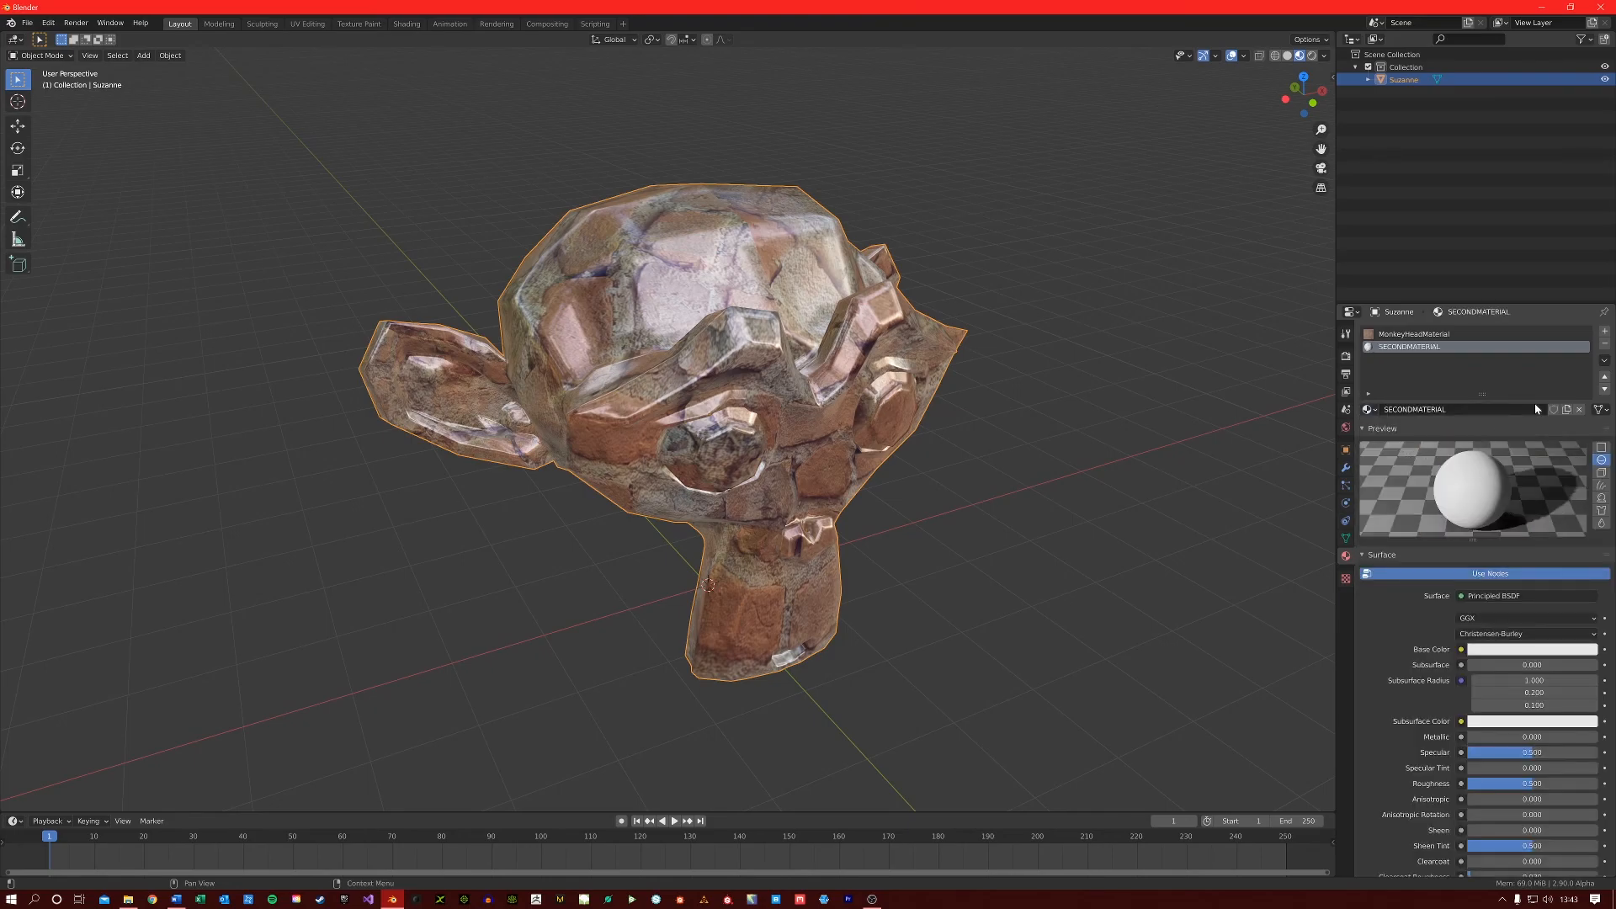